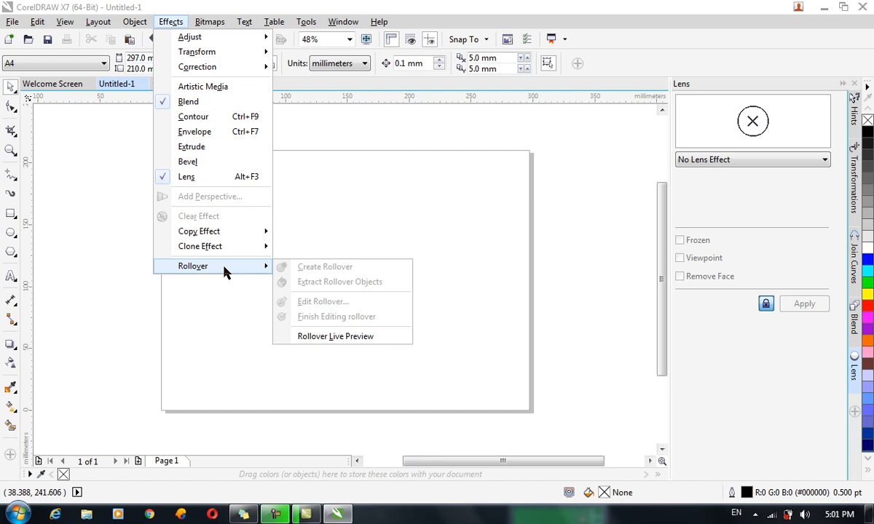
- Draw a rectangle about 46 by 19 mm near the page's upper-left corner and fill it with black
{"action": "left_click", "coordinate": [11, 213]}
{"action": "left_click_drag", "start_coordinate": [183, 169], "coordinate": [242, 193]}
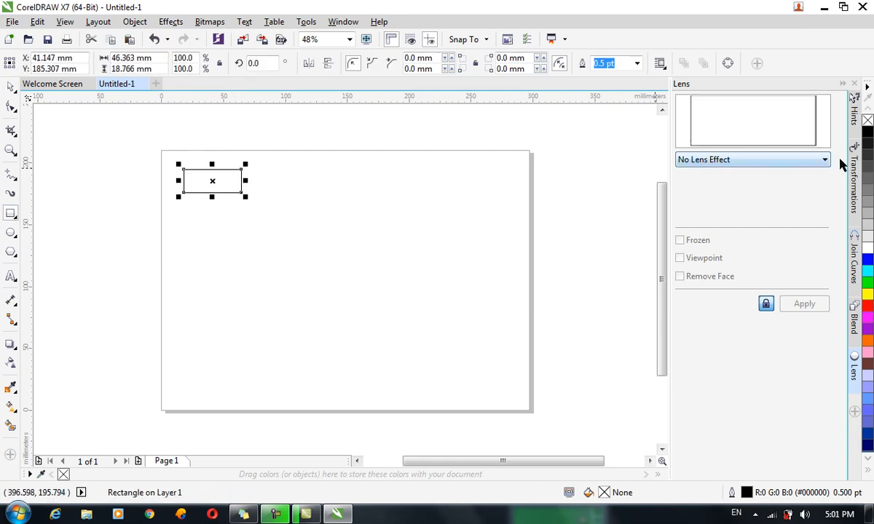
{"action": "left_click", "coordinate": [866, 138]}
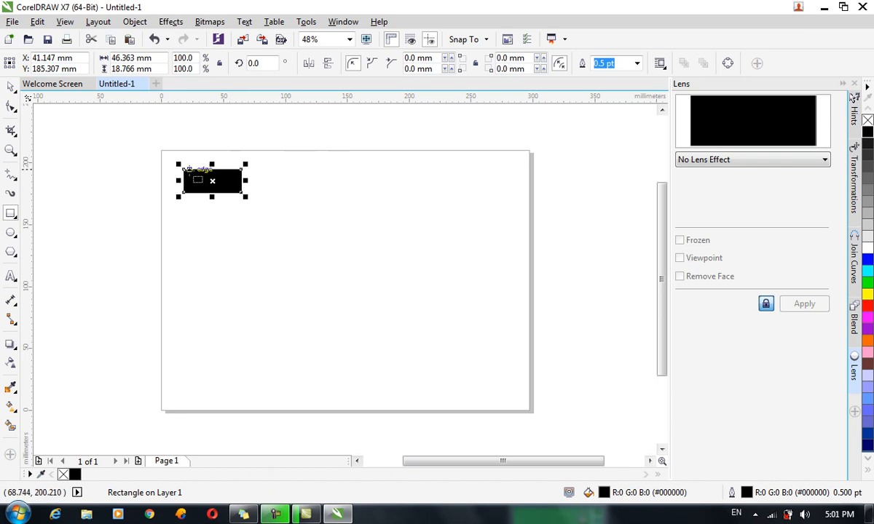
- Add the artistic text "google" over the black rectangle, color it white and set its alignment to center
{"action": "left_click", "coordinate": [11, 275]}
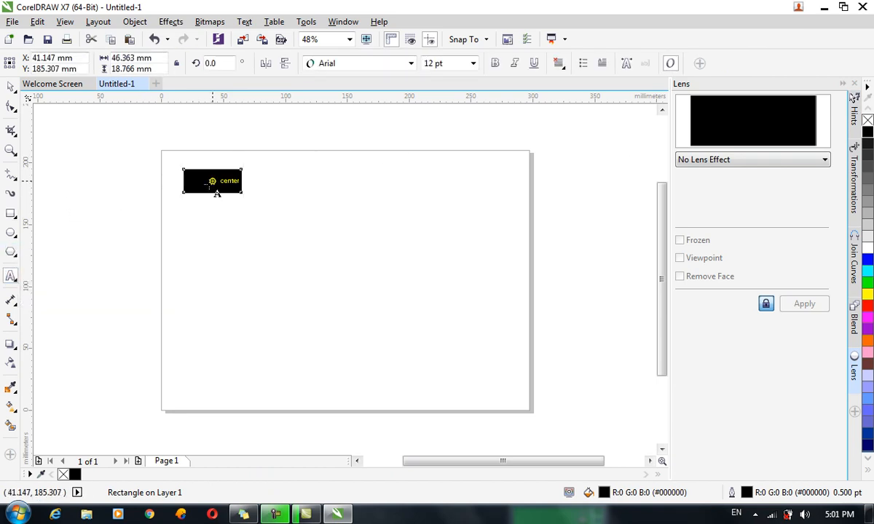
{"action": "left_click", "coordinate": [209, 182]}
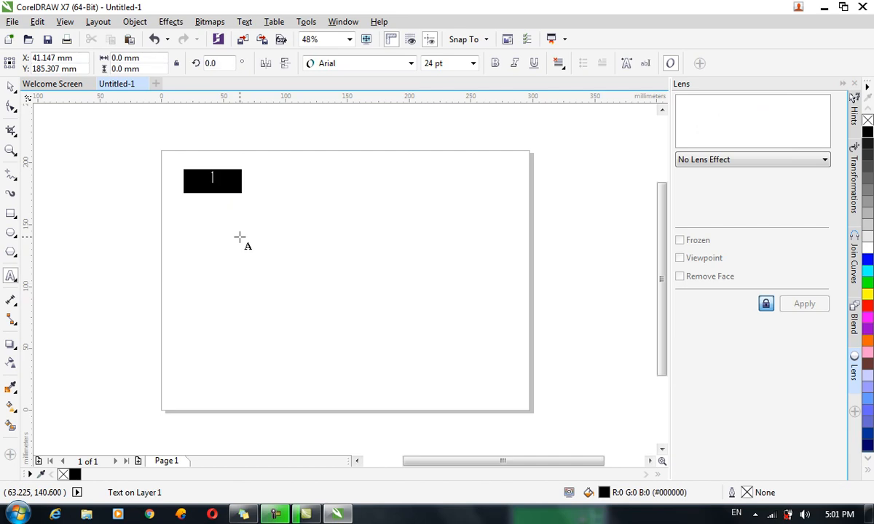
{"action": "key", "text": "ctrl+a"}
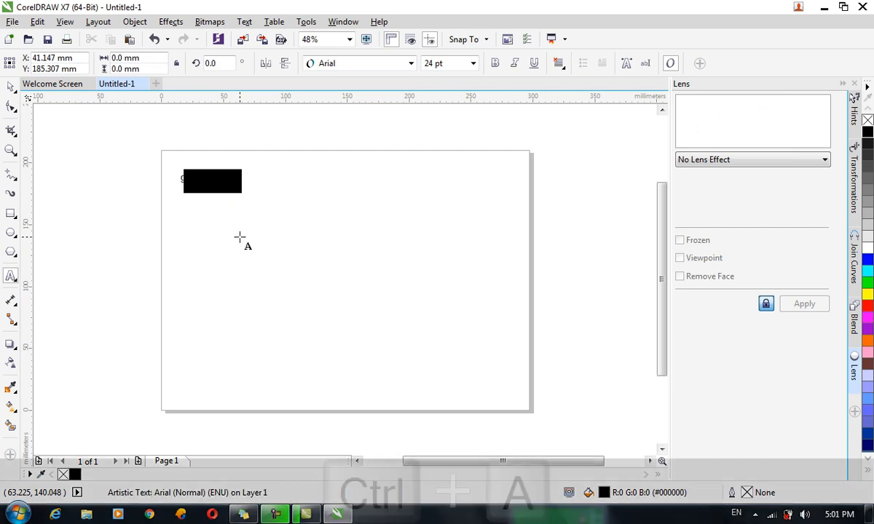
{"action": "left_click", "coordinate": [867, 248]}
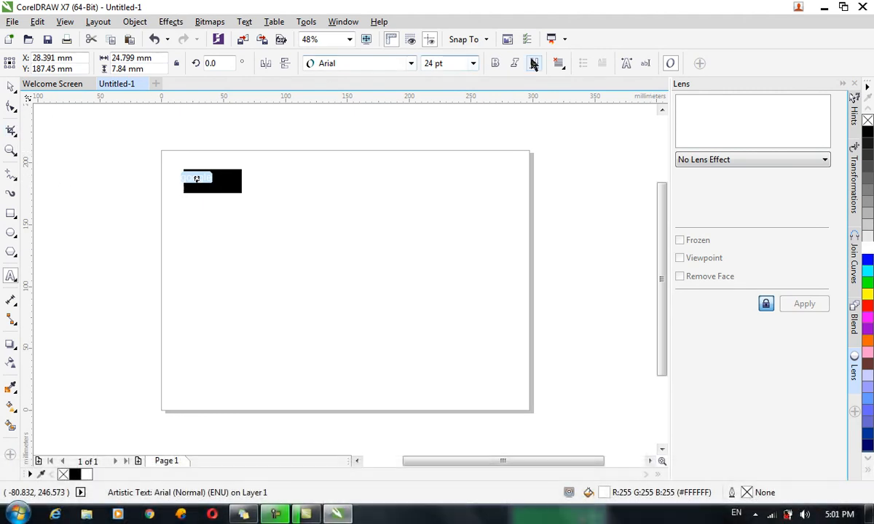
{"action": "left_click", "coordinate": [558, 63]}
{"action": "left_click", "coordinate": [586, 110]}
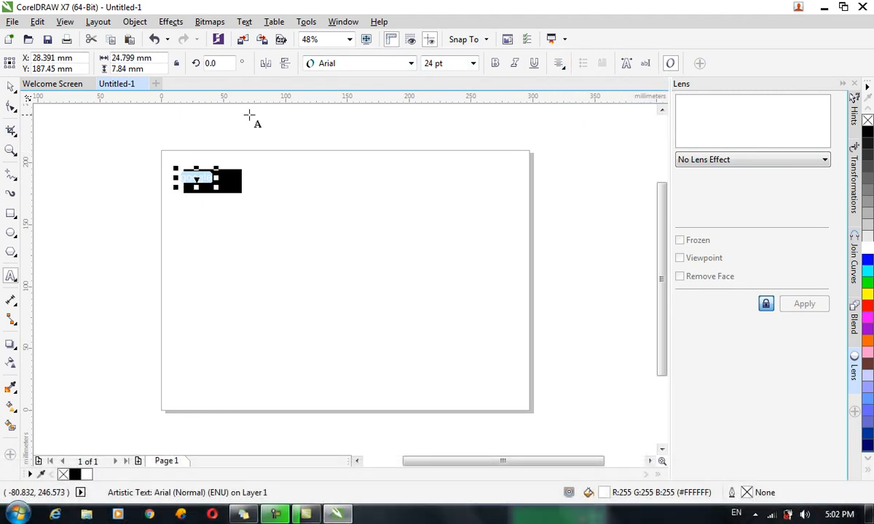
- Move the google text to the middle of the black rectangle and group the two objects
{"action": "left_click", "coordinate": [14, 88]}
{"action": "left_click_drag", "start_coordinate": [211, 180], "coordinate": [167, 163]}
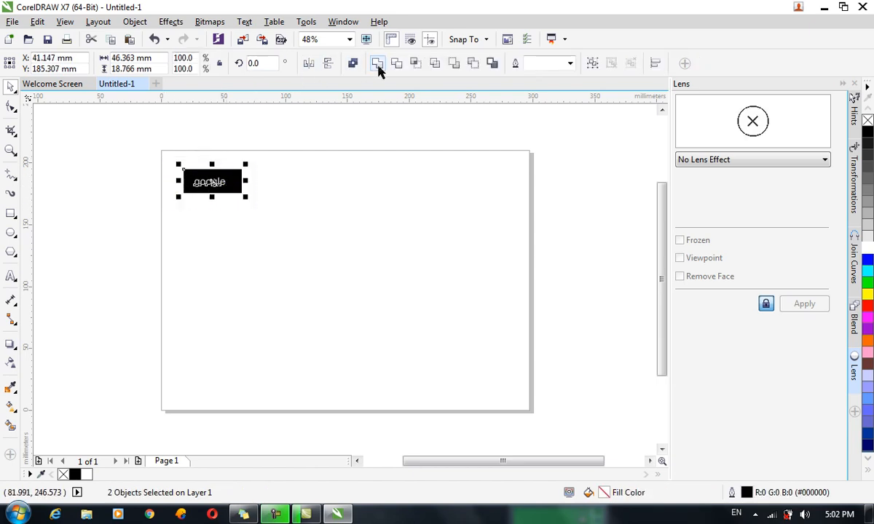
{"action": "left_click", "coordinate": [377, 67]}
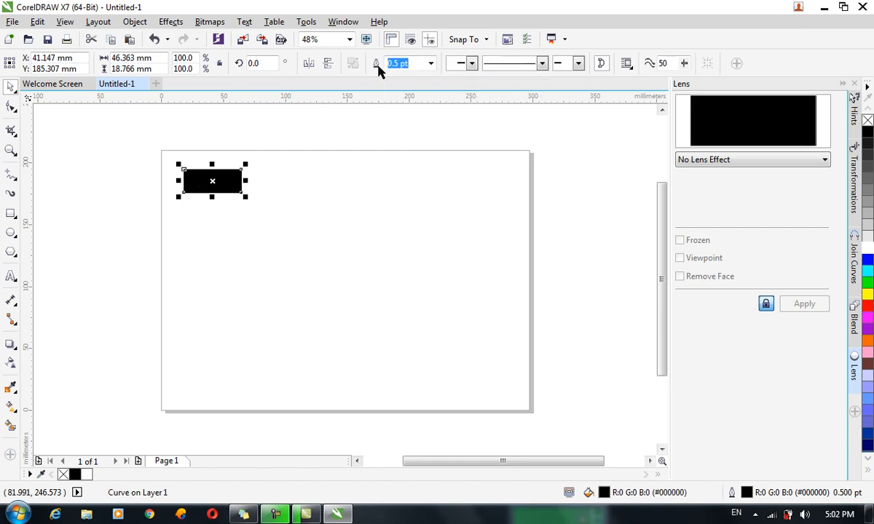
{"action": "key", "text": "ctrl+z"}
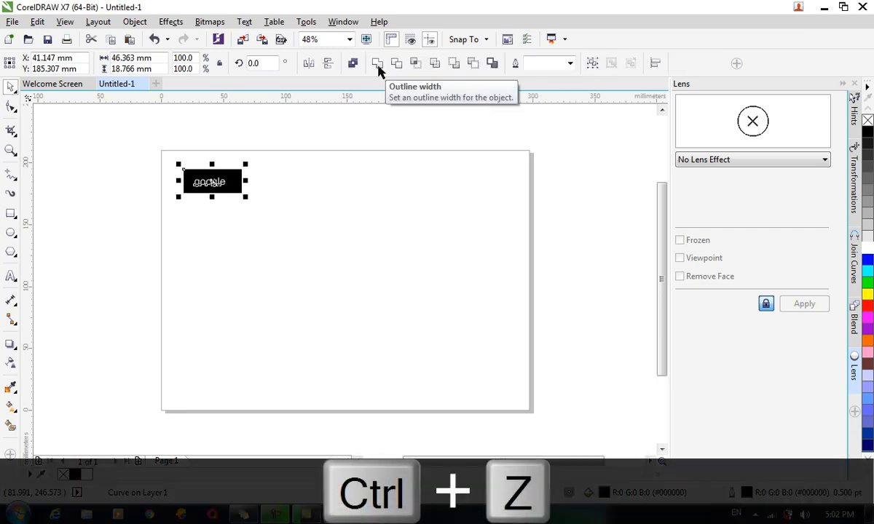
{"action": "left_click", "coordinate": [587, 63]}
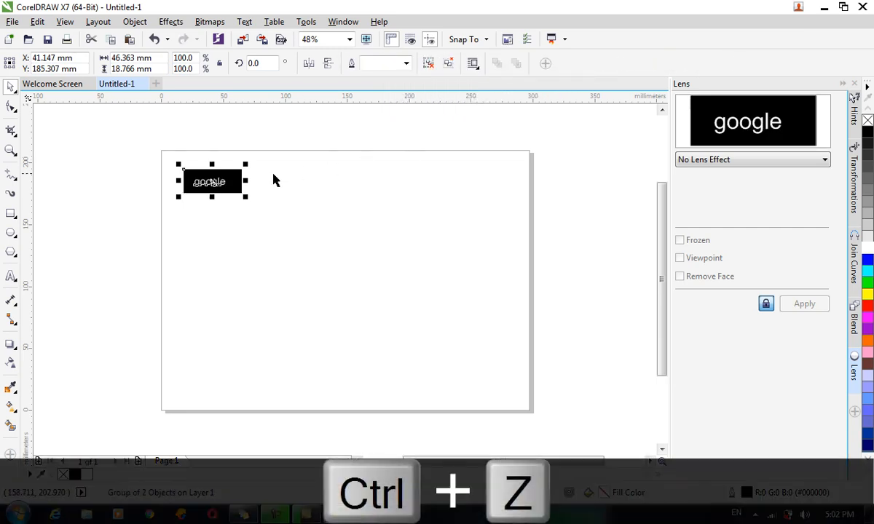
- Create a rollover from the grouped google button
{"action": "left_click", "coordinate": [173, 22]}
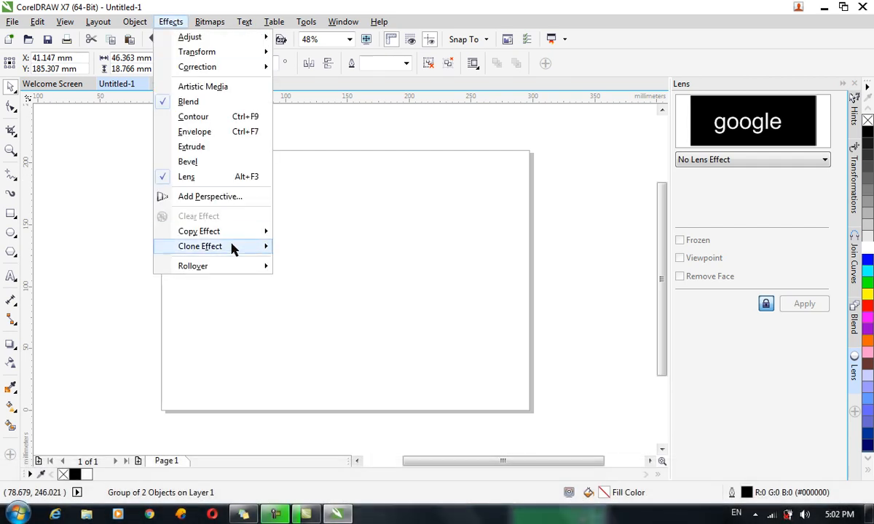
{"action": "mouse_move", "coordinate": [240, 267]}
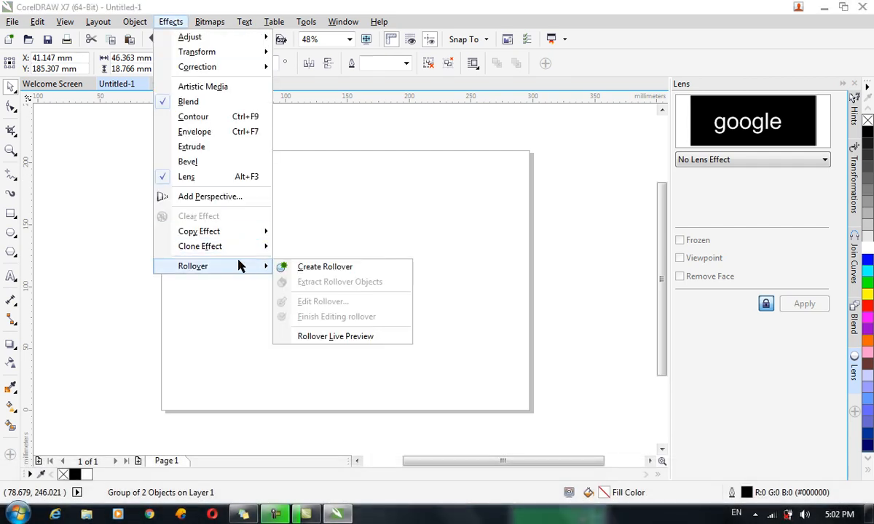
{"action": "left_click", "coordinate": [299, 263]}
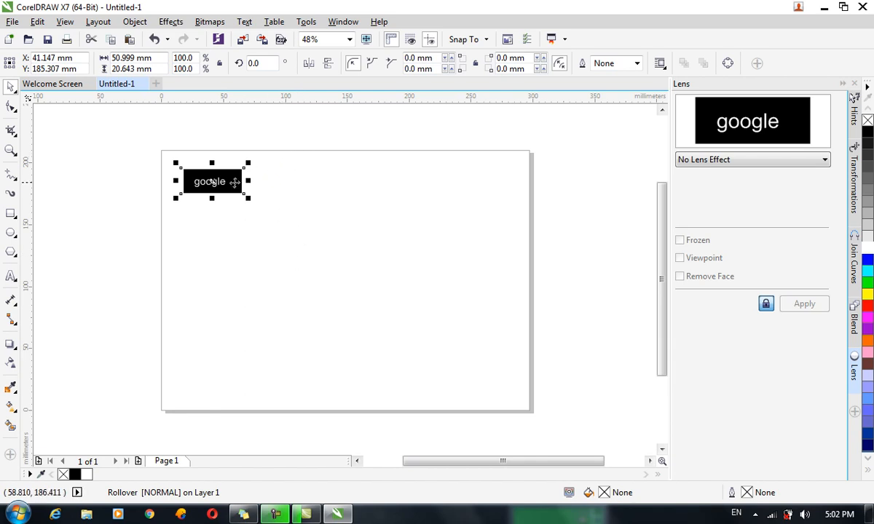
- Open the google rollover for editing and finish editing it without changing its contents
{"action": "left_click", "coordinate": [169, 22]}
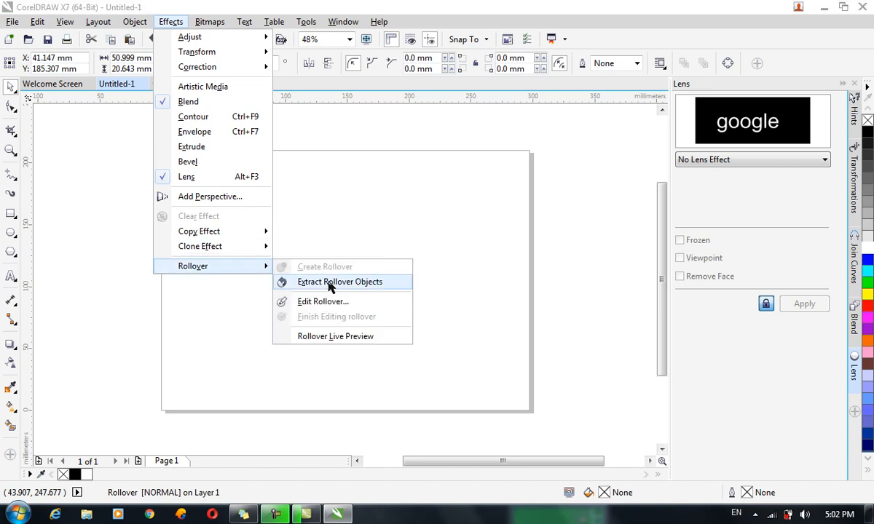
{"action": "left_click", "coordinate": [324, 301]}
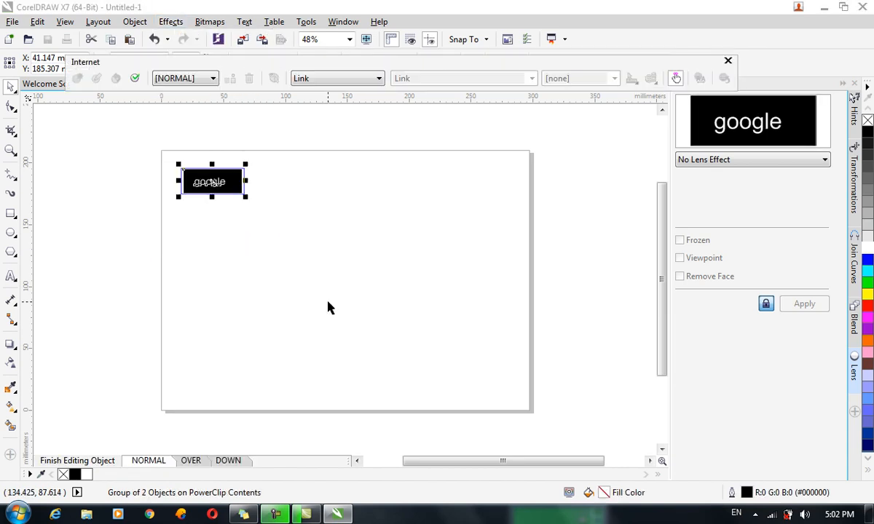
{"action": "left_click", "coordinate": [137, 78]}
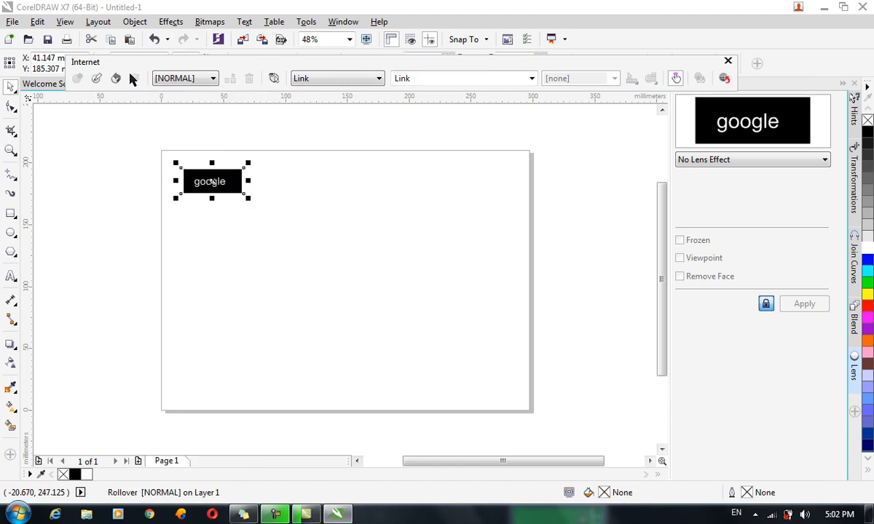
{"action": "left_click_drag", "start_coordinate": [104, 64], "coordinate": [47, 64]}
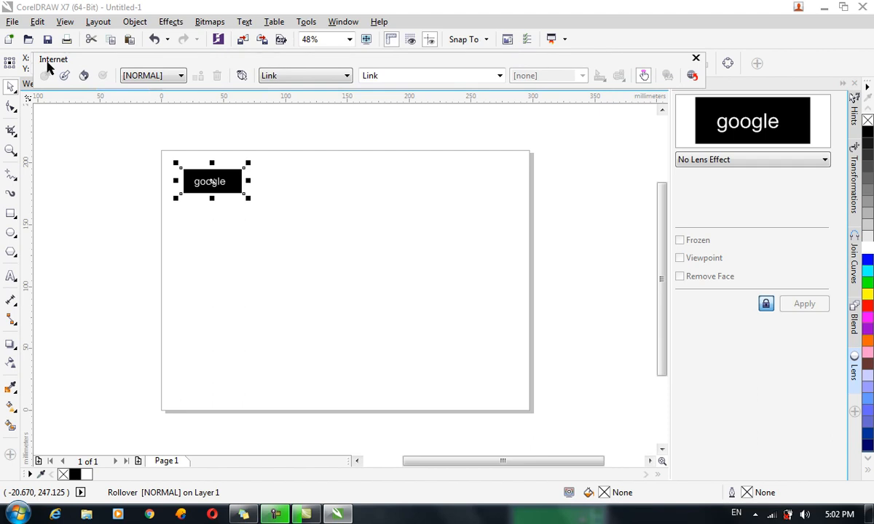
- Switch the google rollover's active state to OVER and finally to DOWN
{"action": "left_click", "coordinate": [151, 76]}
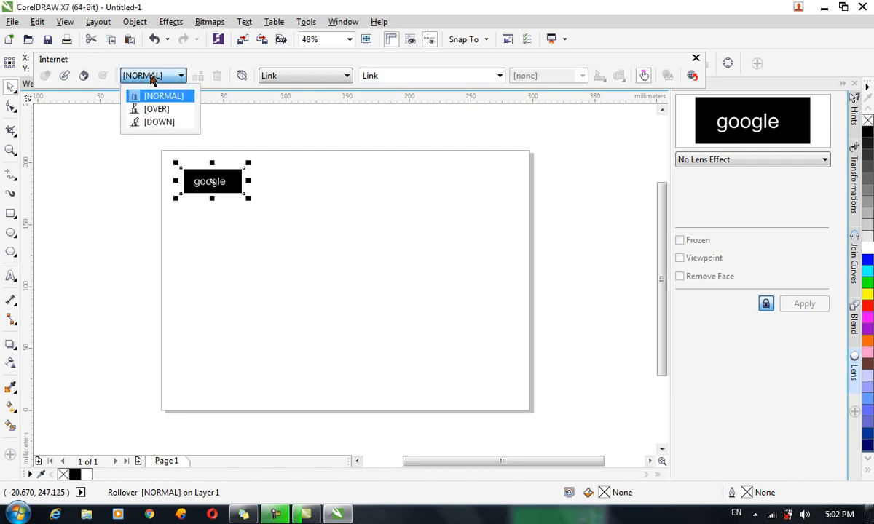
{"action": "left_click", "coordinate": [156, 109]}
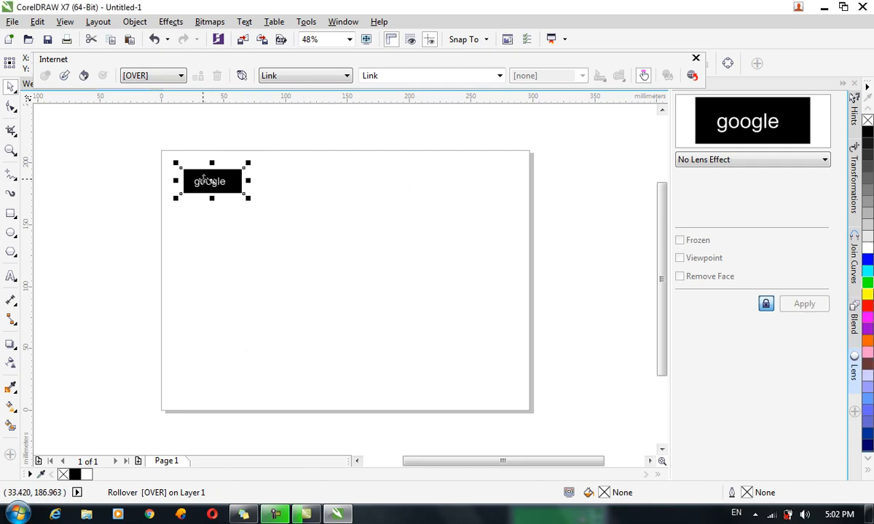
{"action": "left_click", "coordinate": [150, 77]}
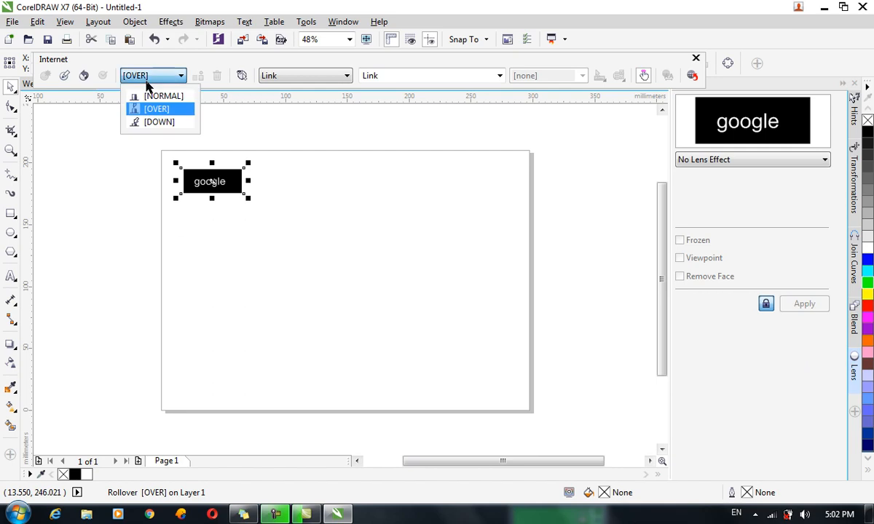
{"action": "left_click", "coordinate": [157, 122]}
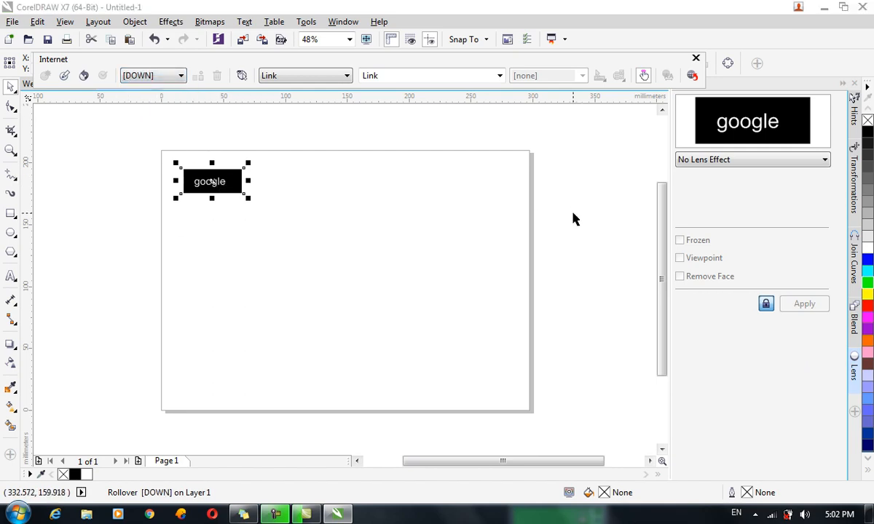
{"action": "left_click", "coordinate": [162, 81]}
{"action": "left_click", "coordinate": [162, 78]}
{"action": "left_click", "coordinate": [311, 79]}
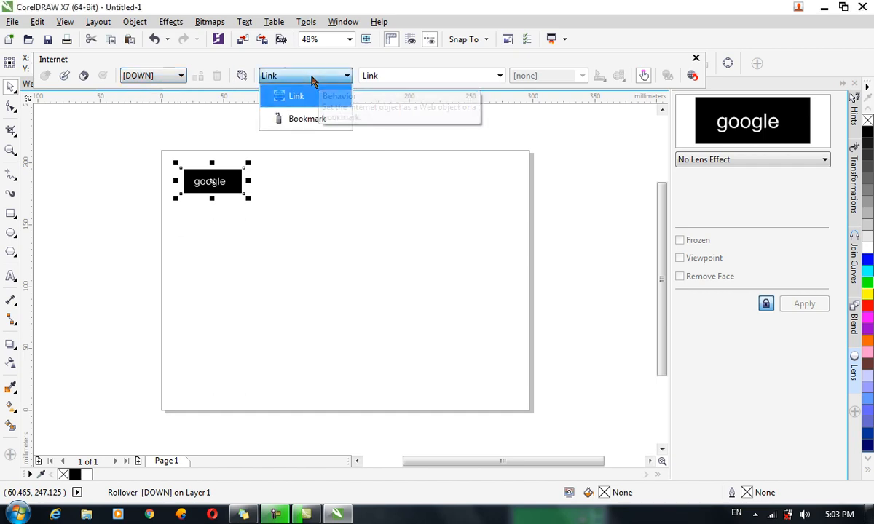
{"action": "left_click", "coordinate": [296, 75]}
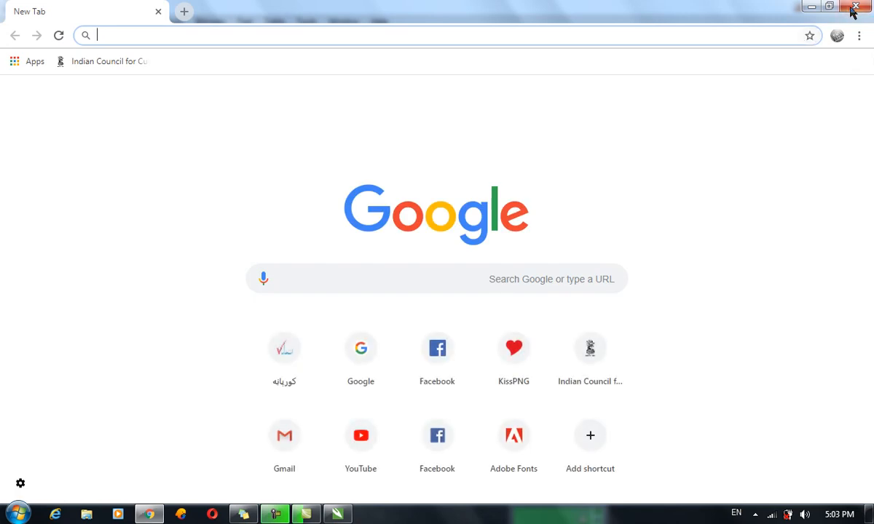
{"action": "left_click", "coordinate": [811, 7]}
{"action": "double_click", "coordinate": [387, 72]}
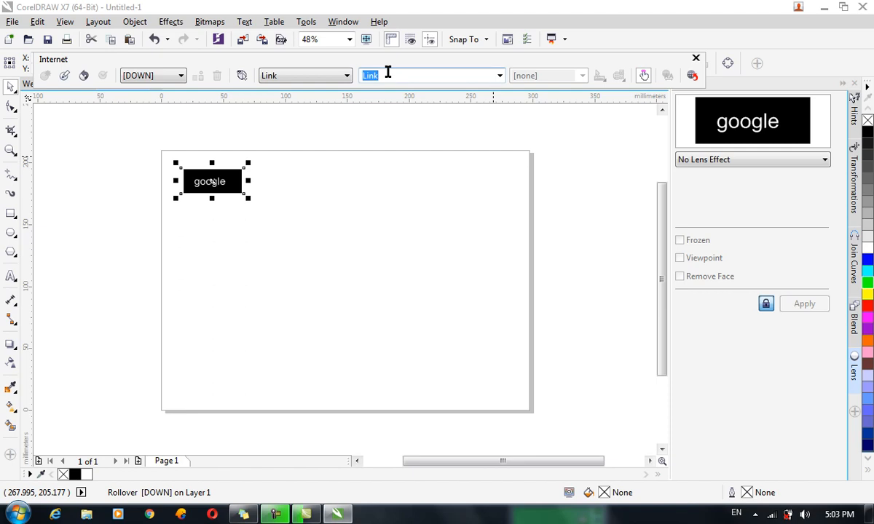
{"action": "left_click", "coordinate": [335, 77]}
{"action": "left_click", "coordinate": [407, 76]}
{"action": "double_click", "coordinate": [388, 76]}
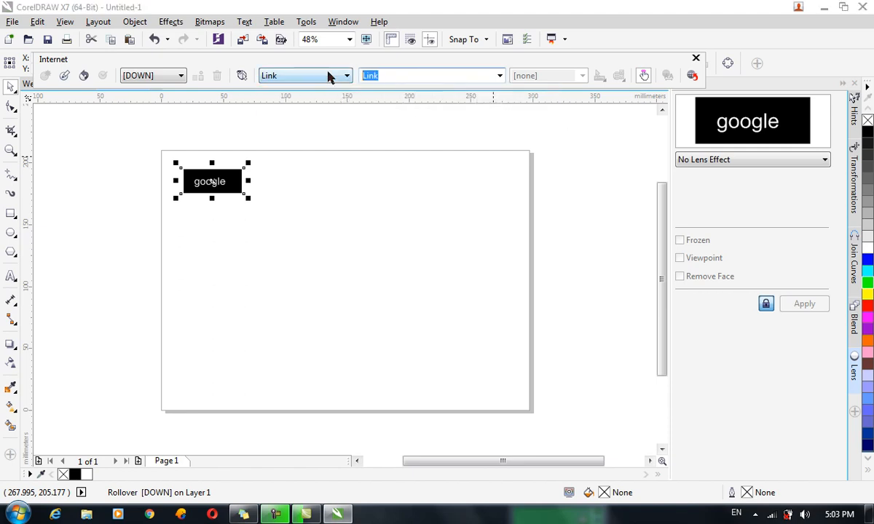
{"action": "type", "text": "www.gg"}
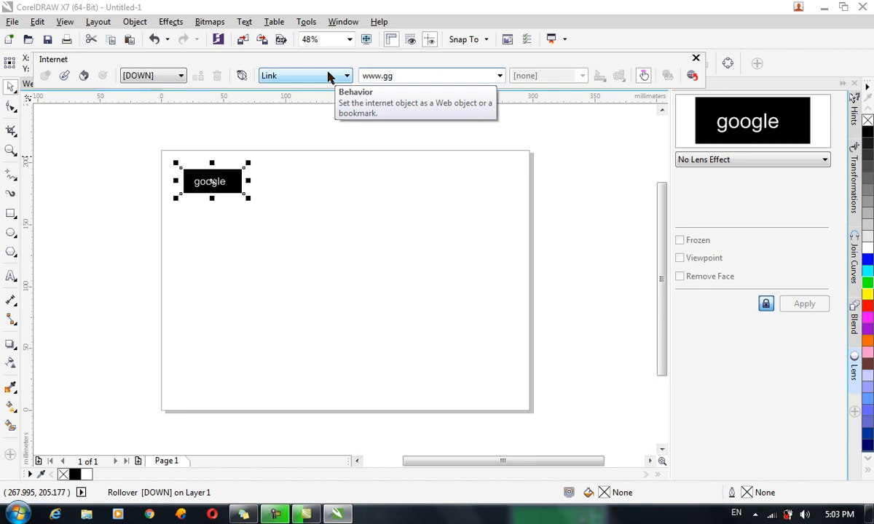
{"action": "key", "text": "BackSpace"}
{"action": "type", "text": "oogle.com"}
{"action": "left_click", "coordinate": [329, 169]}
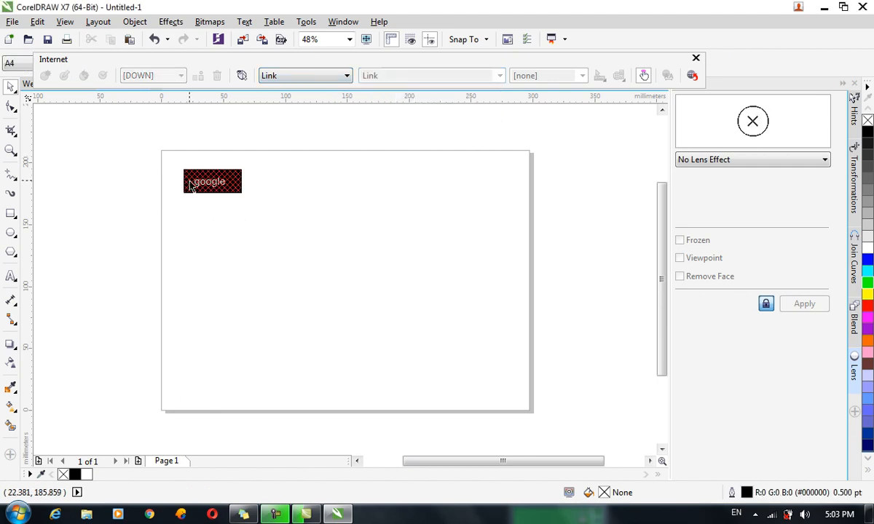
- Add the artistic text "Facebook" and place it just to the right of the google button
{"action": "left_click", "coordinate": [10, 276]}
{"action": "left_click", "coordinate": [185, 382]}
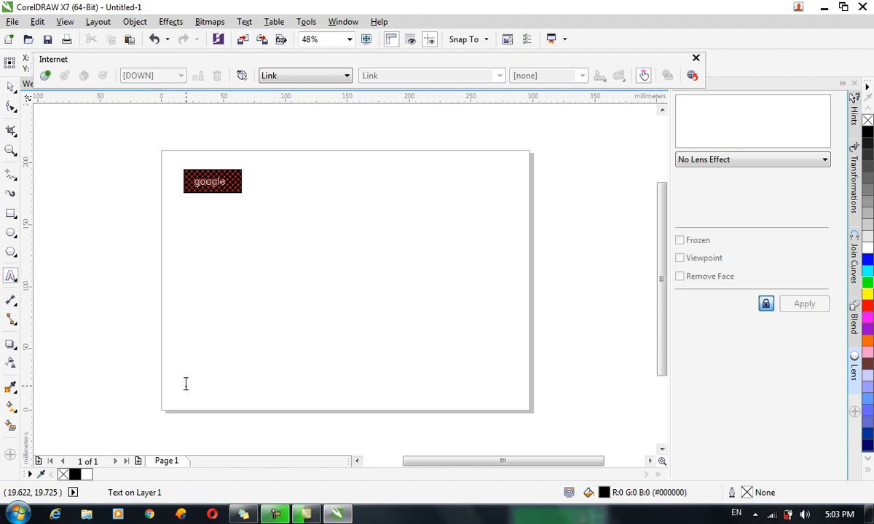
{"action": "left_click", "coordinate": [194, 213]}
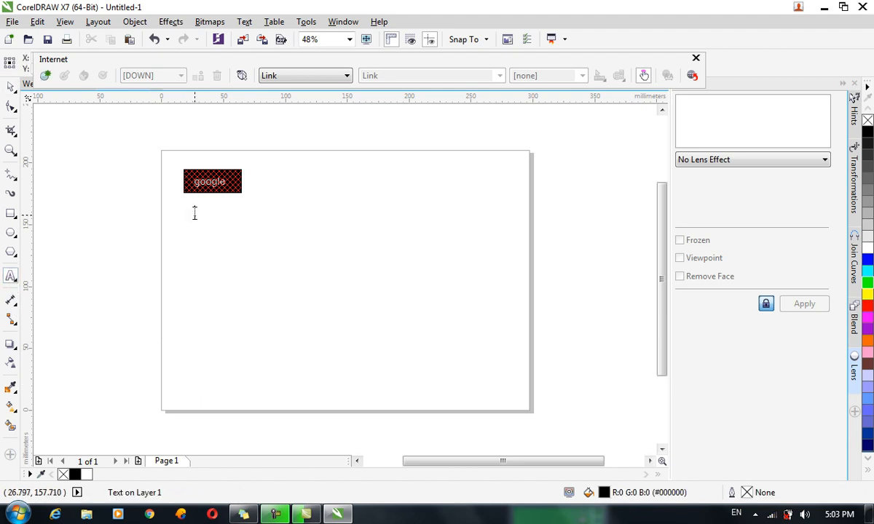
{"action": "type", "text": "Facebook"}
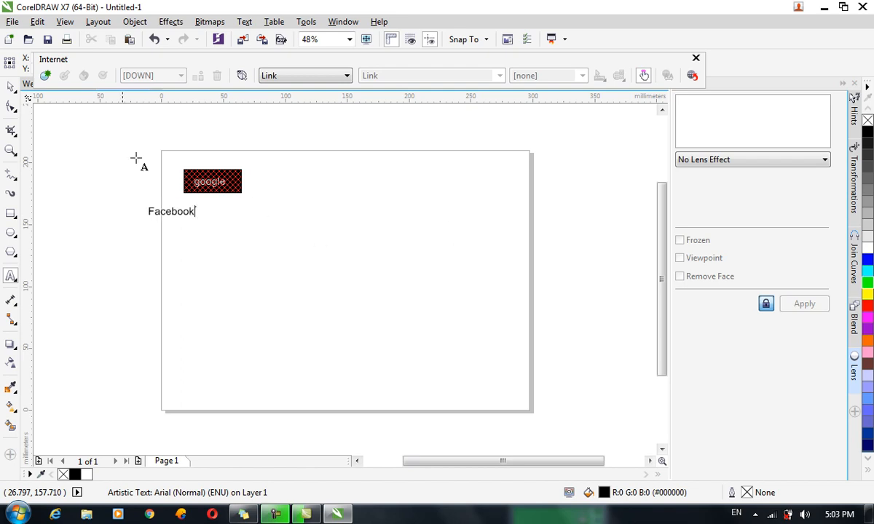
{"action": "left_click", "coordinate": [10, 87]}
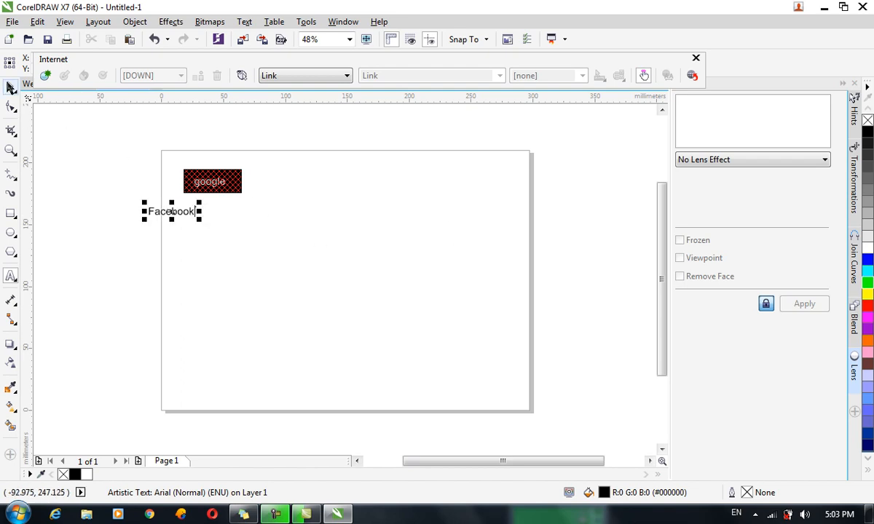
{"action": "left_click_drag", "start_coordinate": [177, 210], "coordinate": [284, 181]}
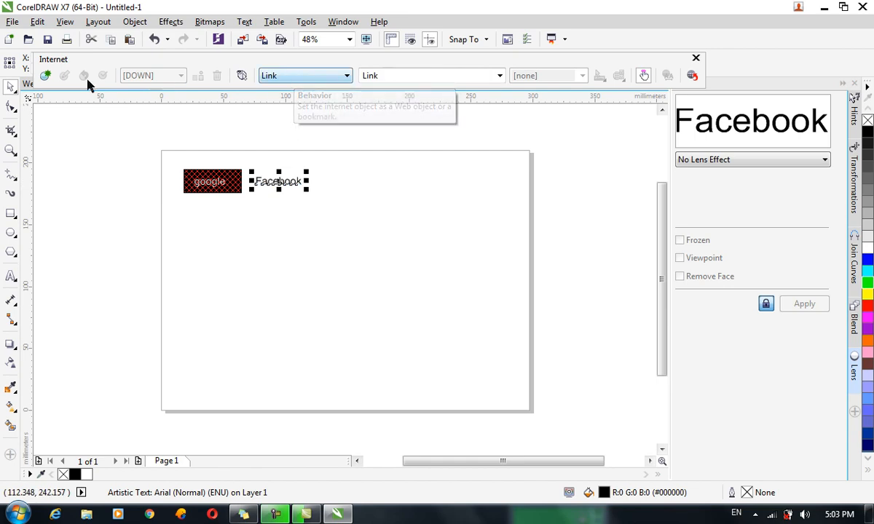
- Create a rollover from the Facebook text and switch its active state to OVER and finally to DOWN
{"action": "left_click", "coordinate": [44, 76]}
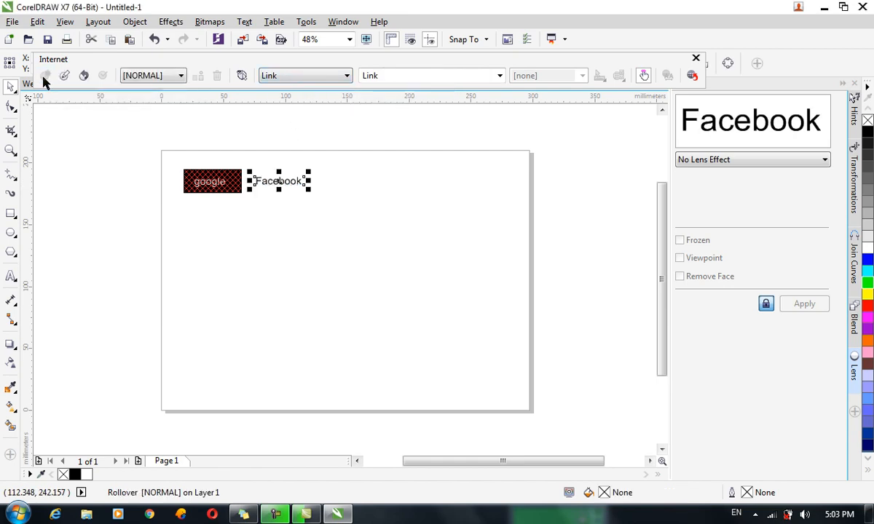
{"action": "left_click", "coordinate": [168, 77]}
{"action": "left_click", "coordinate": [163, 96]}
{"action": "left_click", "coordinate": [150, 76]}
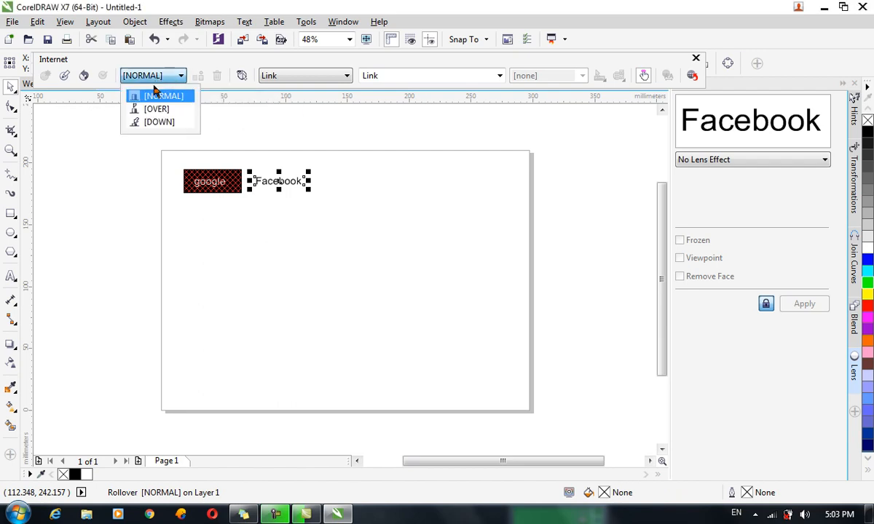
{"action": "left_click", "coordinate": [156, 108]}
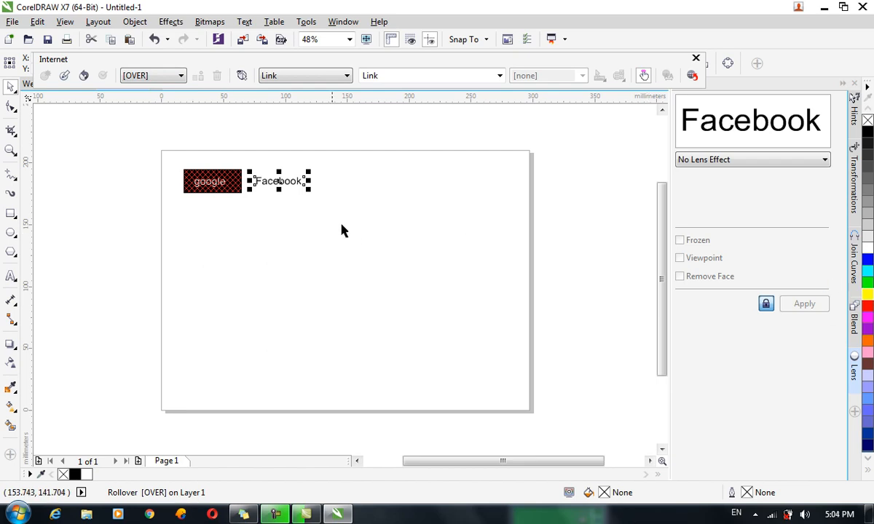
{"action": "left_click", "coordinate": [284, 181]}
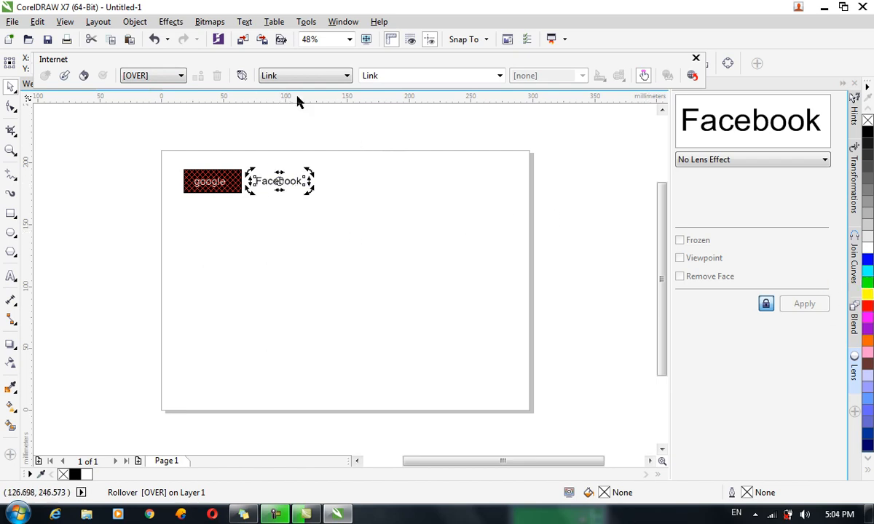
{"action": "left_click", "coordinate": [181, 75]}
{"action": "left_click", "coordinate": [153, 122]}
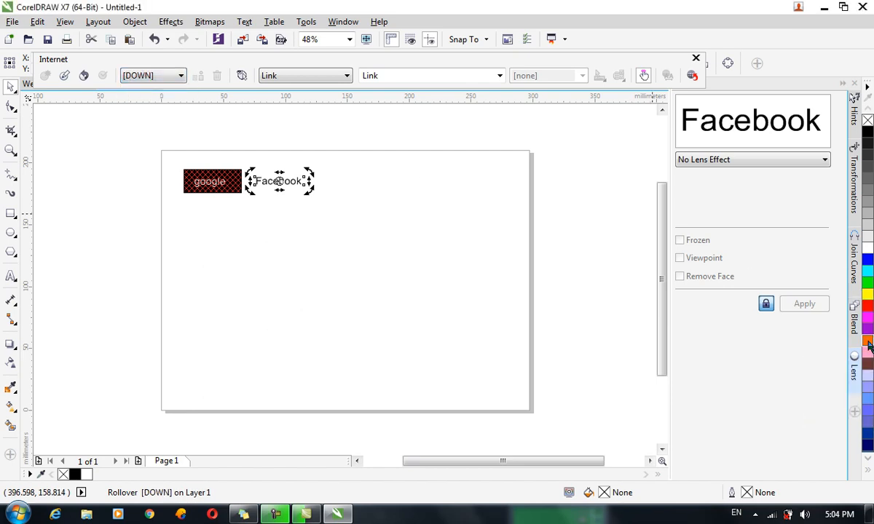
{"action": "left_click", "coordinate": [300, 185]}
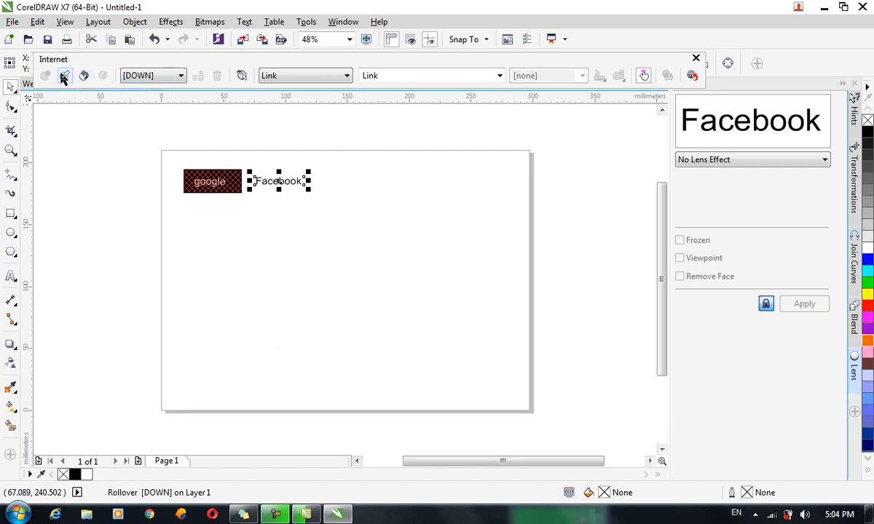
- Open the Facebook rollover for editing and fill its OVER state text with blue (#0000FF)
{"action": "left_click", "coordinate": [63, 76]}
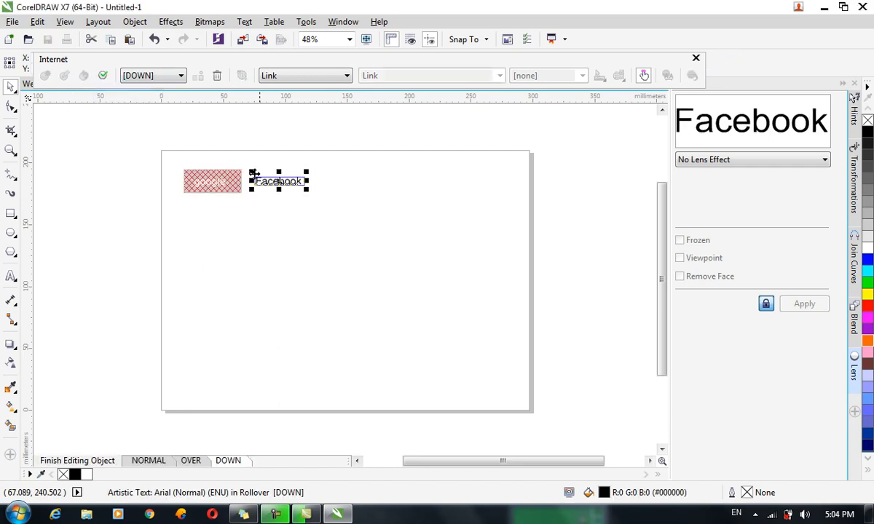
{"action": "left_click", "coordinate": [271, 179]}
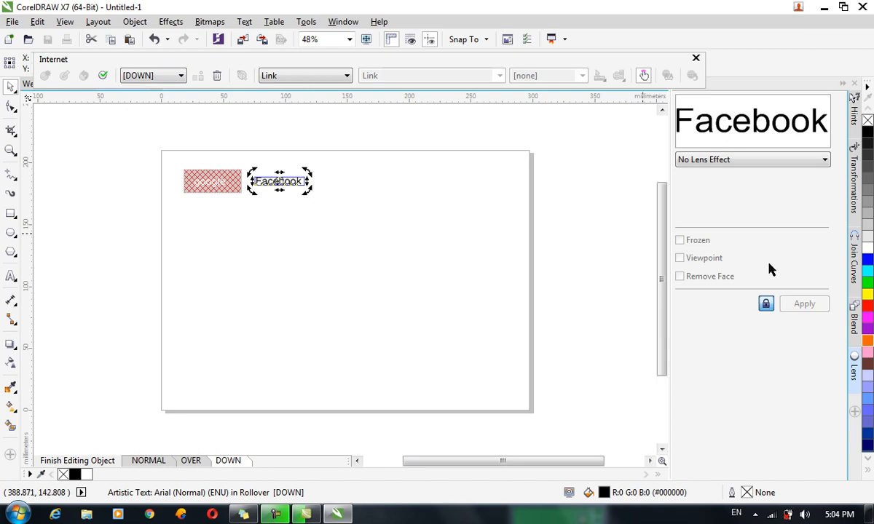
{"action": "left_click", "coordinate": [155, 75]}
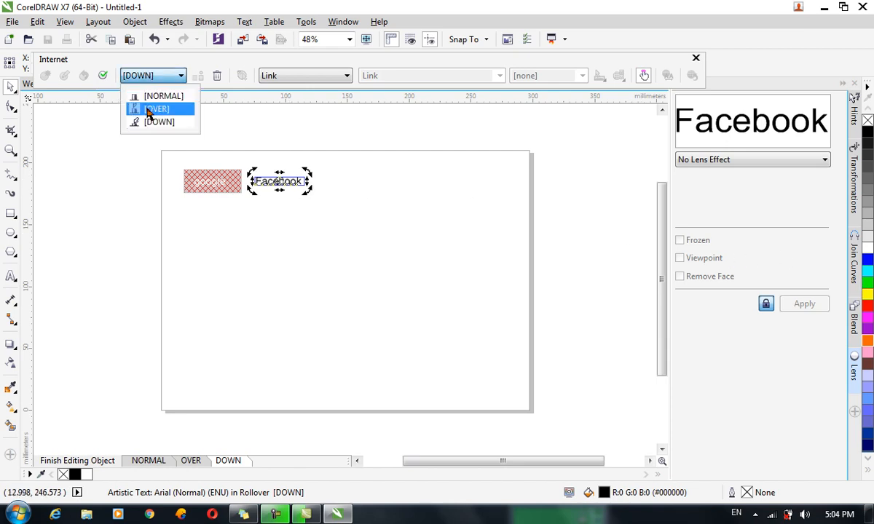
{"action": "left_click", "coordinate": [149, 109]}
{"action": "left_click", "coordinate": [867, 259]}
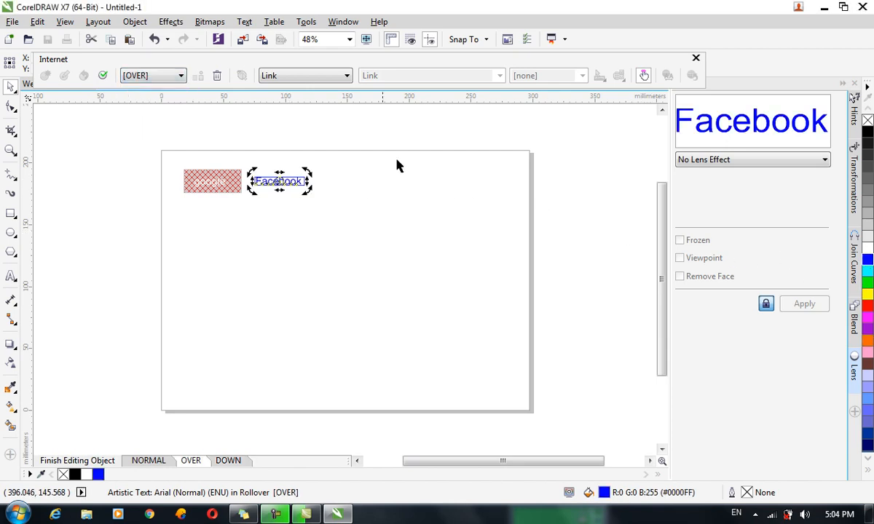
- Fill the Facebook rollover's DOWN state text with orange (#FF6600) and finish editing the rollover
{"action": "left_click", "coordinate": [155, 76]}
{"action": "left_click", "coordinate": [150, 121]}
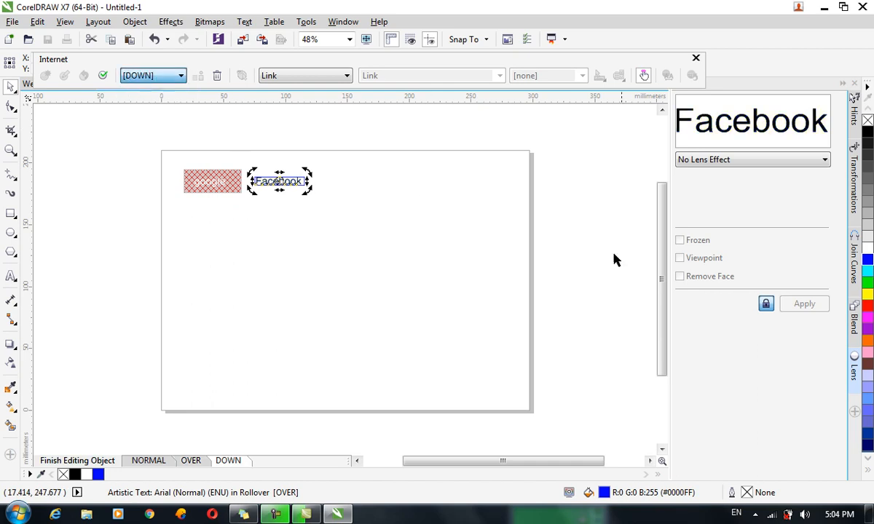
{"action": "left_click", "coordinate": [867, 341]}
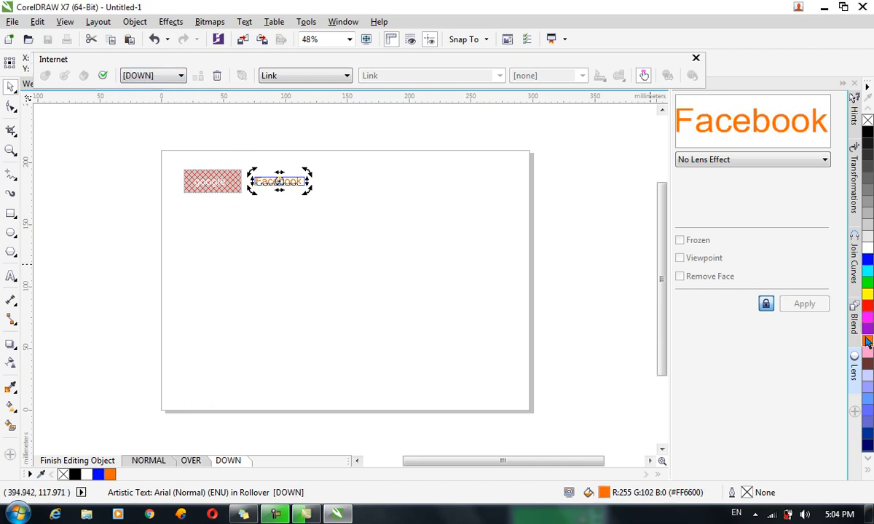
{"action": "left_click", "coordinate": [104, 75]}
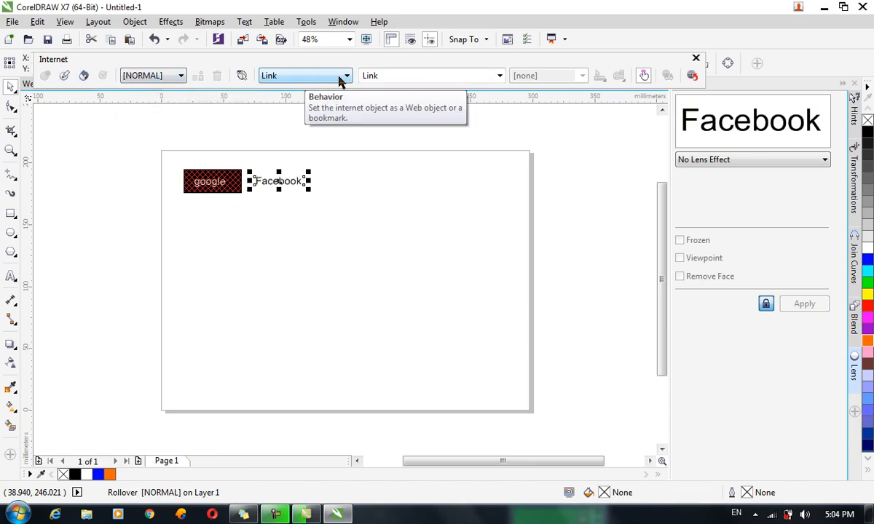
{"action": "double_click", "coordinate": [377, 76]}
{"action": "type", "text": "www.facebook"}
{"action": "type", "text": ".com"}
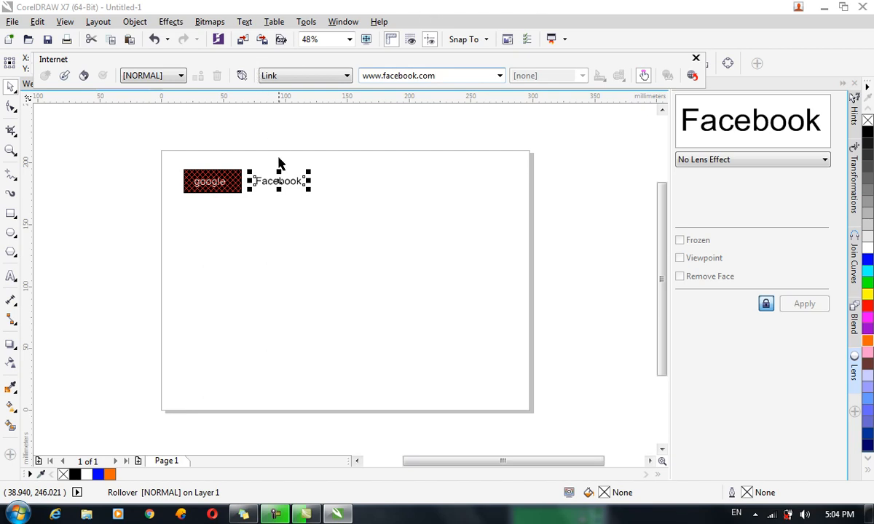
{"action": "left_click", "coordinate": [302, 201]}
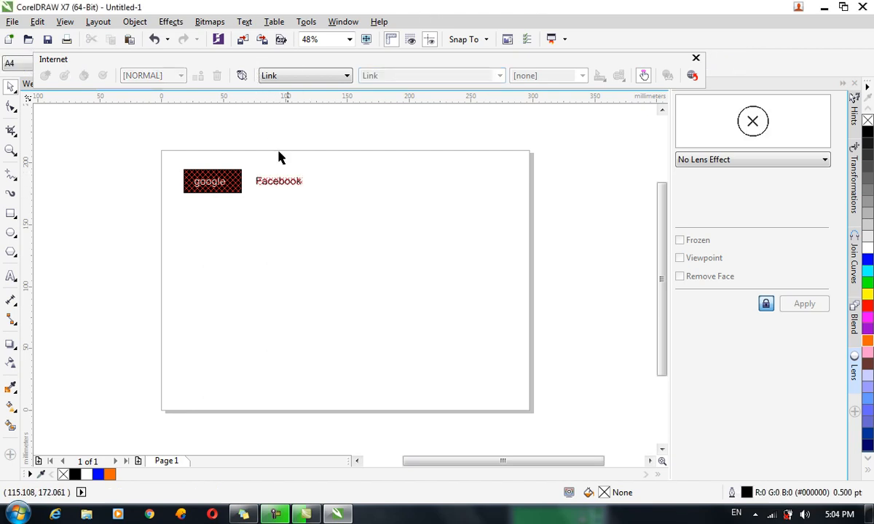
- Turn on the live preview of rollovers, test the Facebook button, and turn the preview off
{"action": "left_click", "coordinate": [242, 76]}
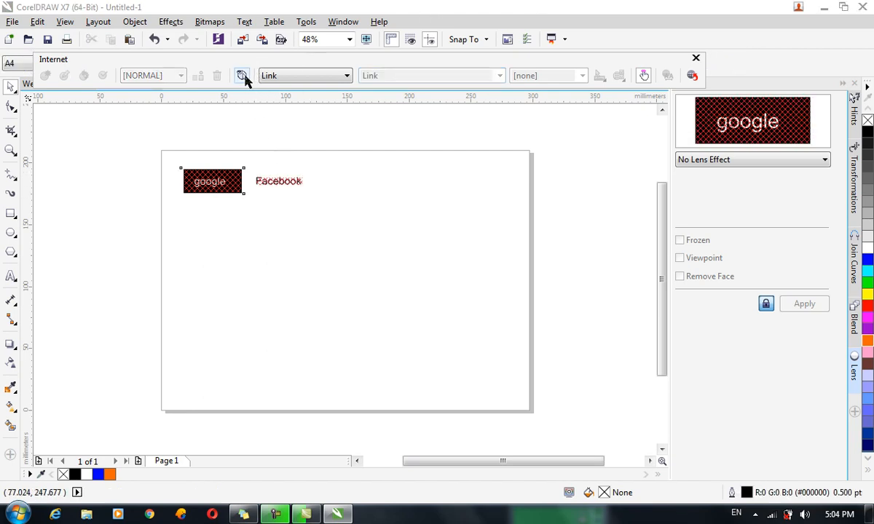
{"action": "left_click", "coordinate": [279, 181]}
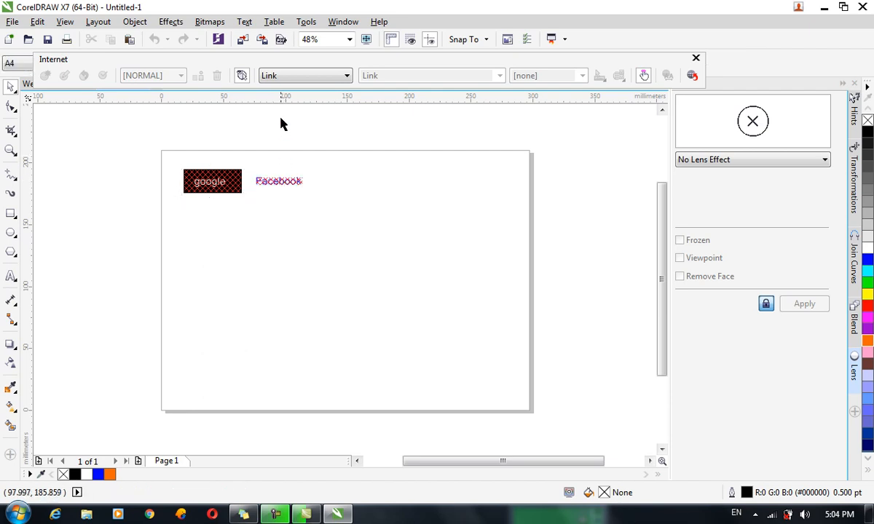
{"action": "left_click", "coordinate": [242, 77]}
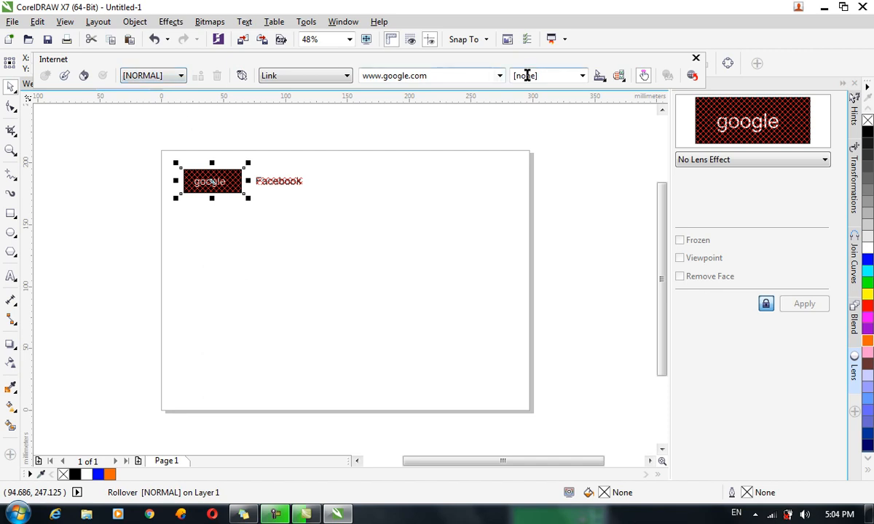
- Examine the google rollover's target frame choices, ALT comments and hotspot options without changing them
{"action": "left_click", "coordinate": [581, 76]}
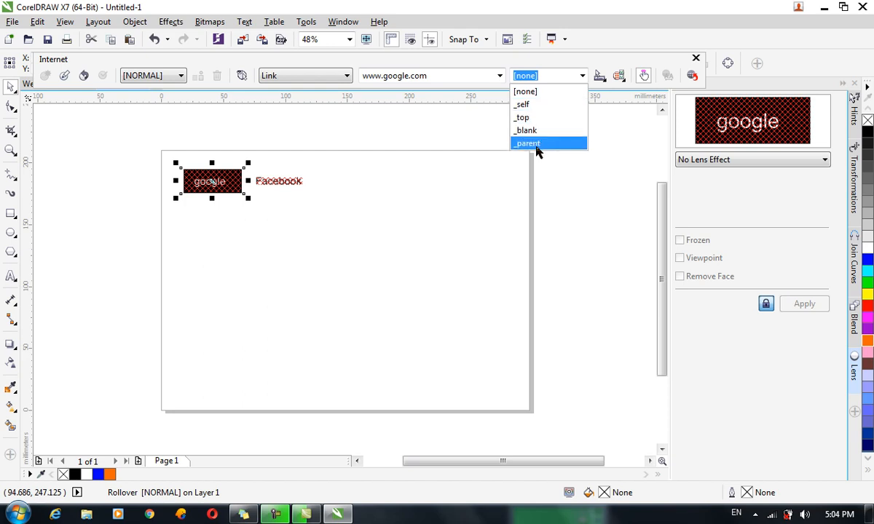
{"action": "left_click", "coordinate": [435, 142]}
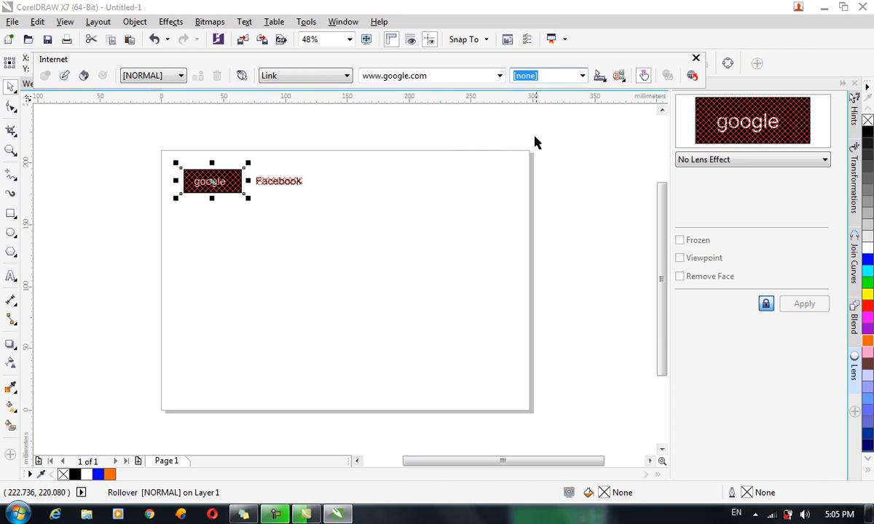
{"action": "left_click", "coordinate": [598, 82]}
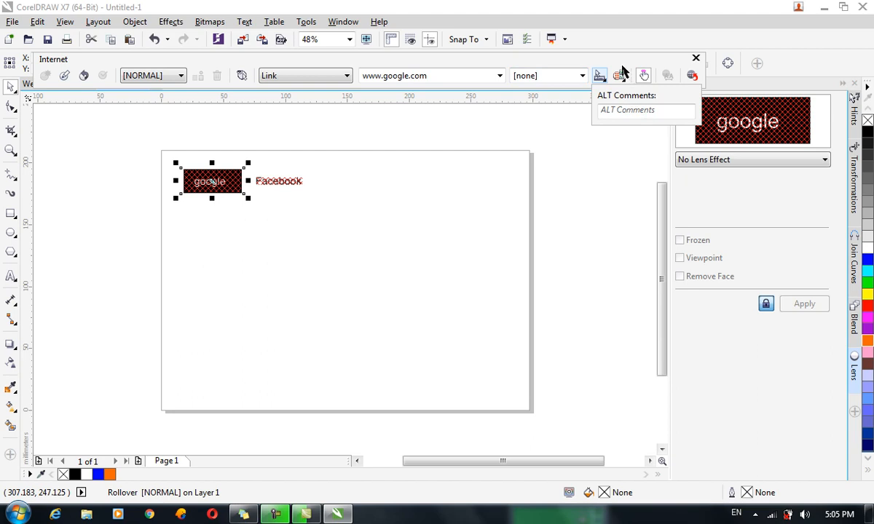
{"action": "left_click", "coordinate": [618, 75]}
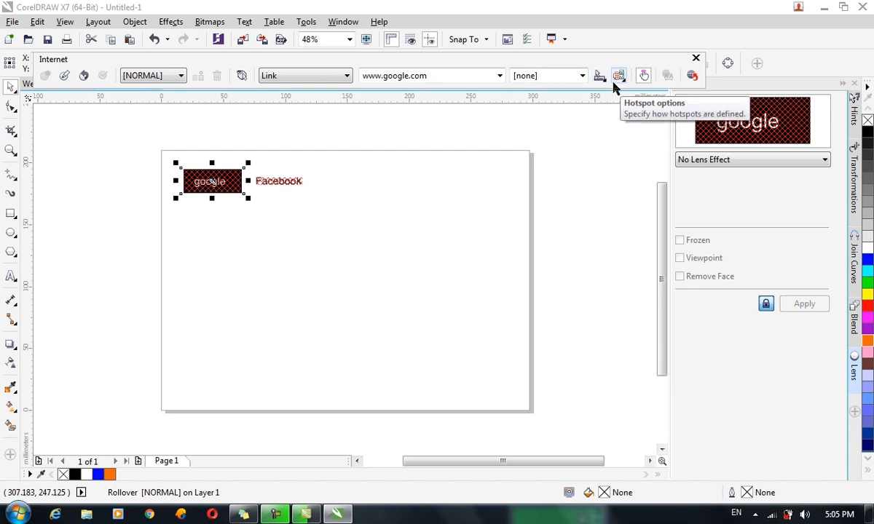
{"action": "left_click", "coordinate": [616, 78]}
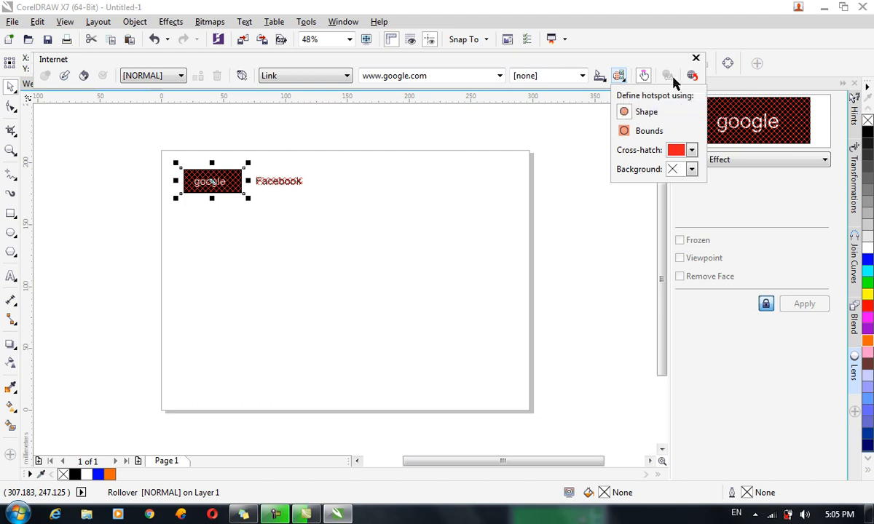
{"action": "left_click", "coordinate": [623, 61]}
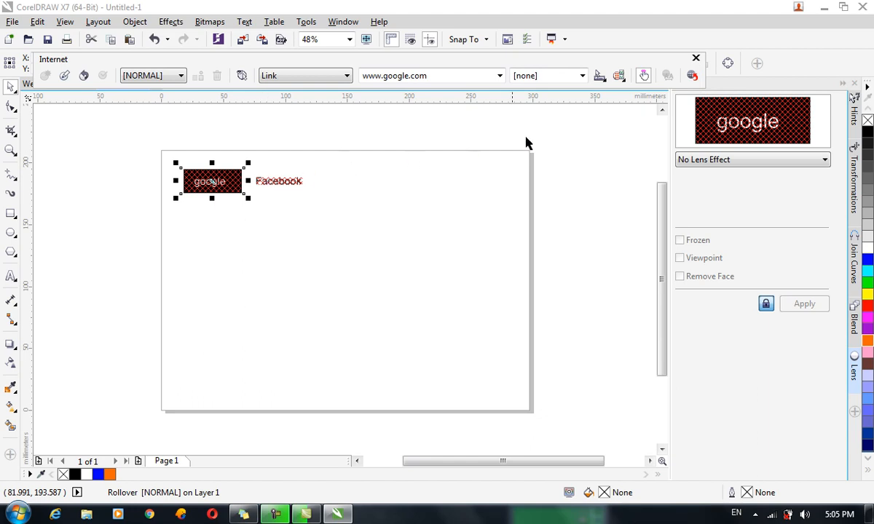
- Export all pages to HTML with the Desktop folder as the destination
{"action": "left_click", "coordinate": [693, 77]}
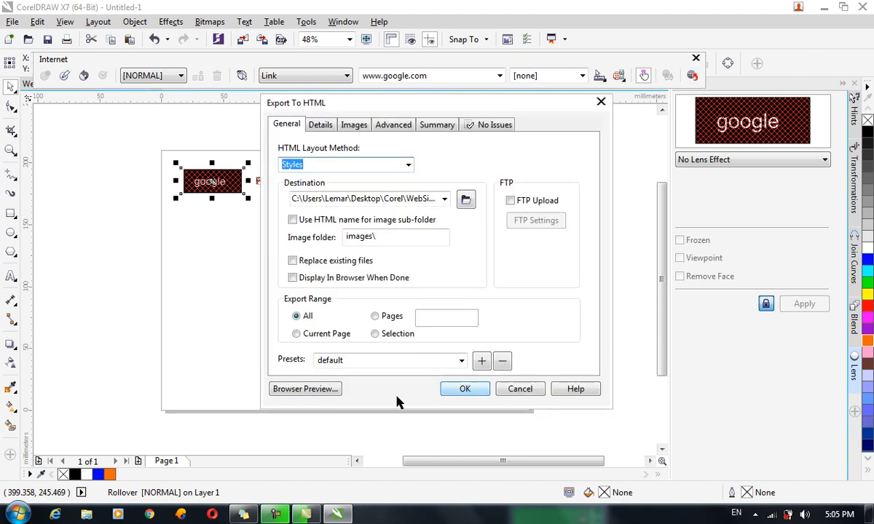
{"action": "left_click", "coordinate": [465, 199]}
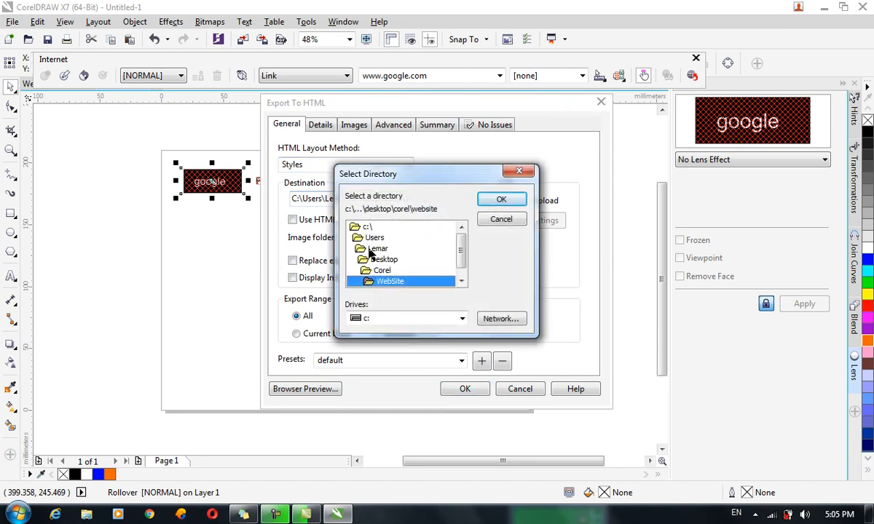
{"action": "left_click", "coordinate": [368, 259]}
{"action": "left_click", "coordinate": [502, 201]}
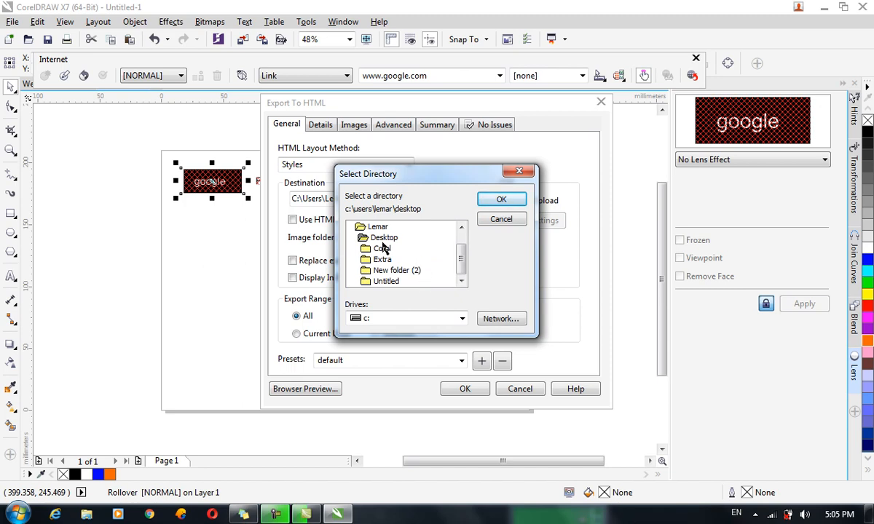
{"action": "left_click", "coordinate": [364, 237]}
{"action": "left_click", "coordinate": [500, 201]}
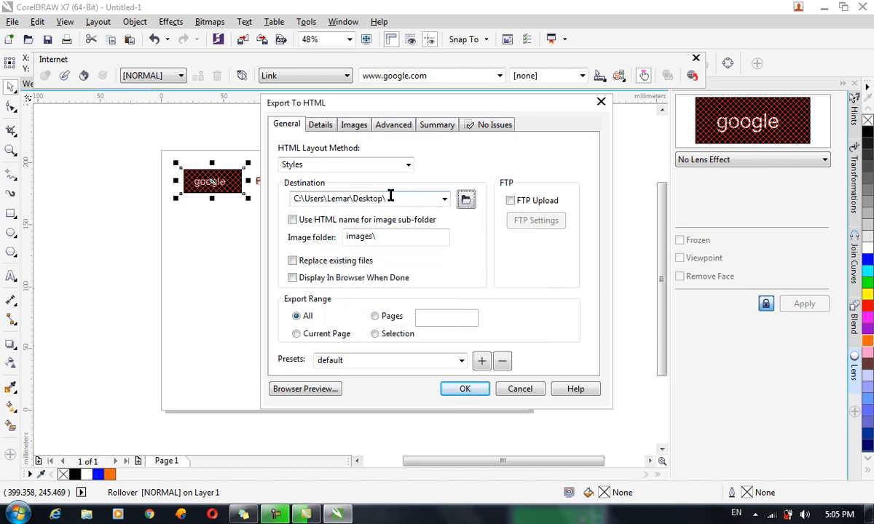
{"action": "left_click", "coordinate": [460, 392]}
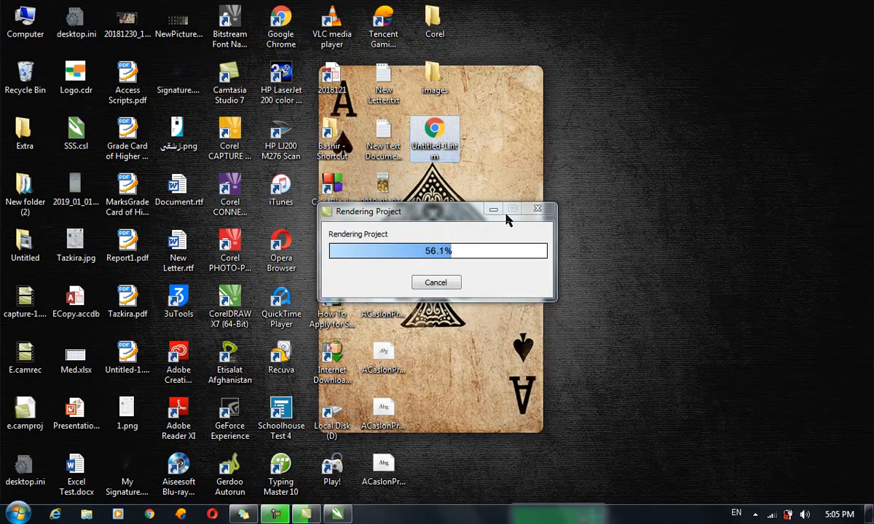
- Open the exported Untitled-1.htm from the desktop in Chrome and test its Facebook and google links
{"action": "left_click", "coordinate": [448, 132]}
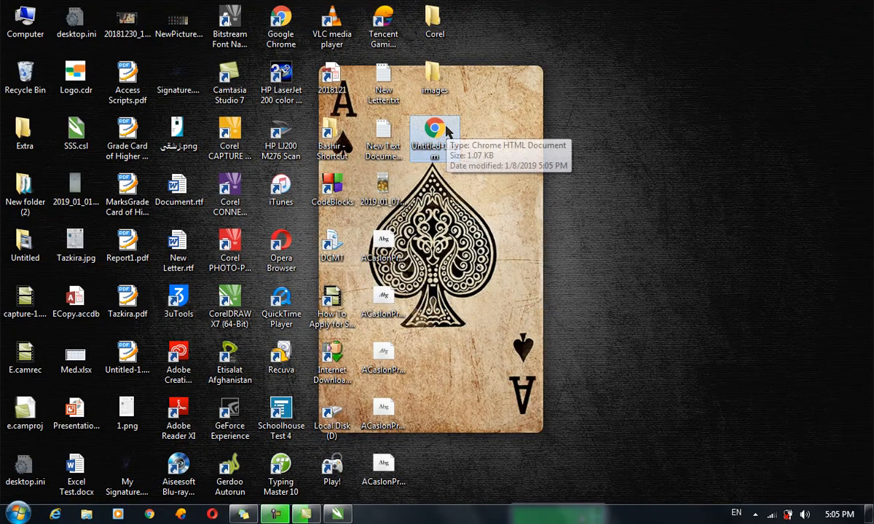
{"action": "double_click", "coordinate": [448, 131]}
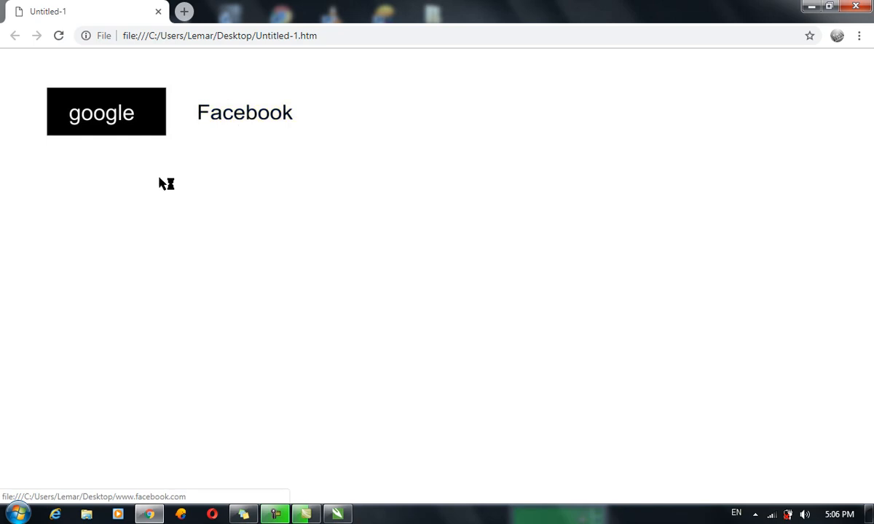
{"action": "left_click", "coordinate": [247, 115]}
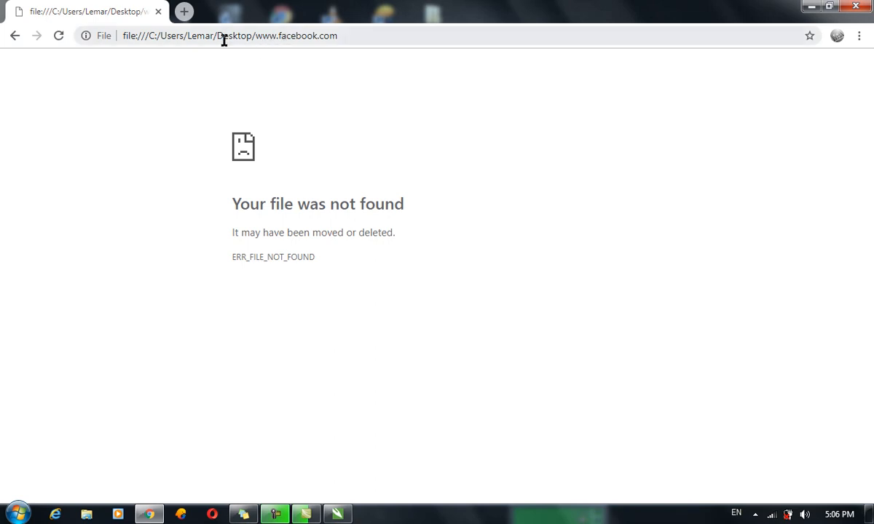
{"action": "left_click", "coordinate": [14, 35]}
{"action": "left_click", "coordinate": [149, 115]}
{"action": "left_click", "coordinate": [336, 513]}
{"action": "left_click", "coordinate": [268, 182]}
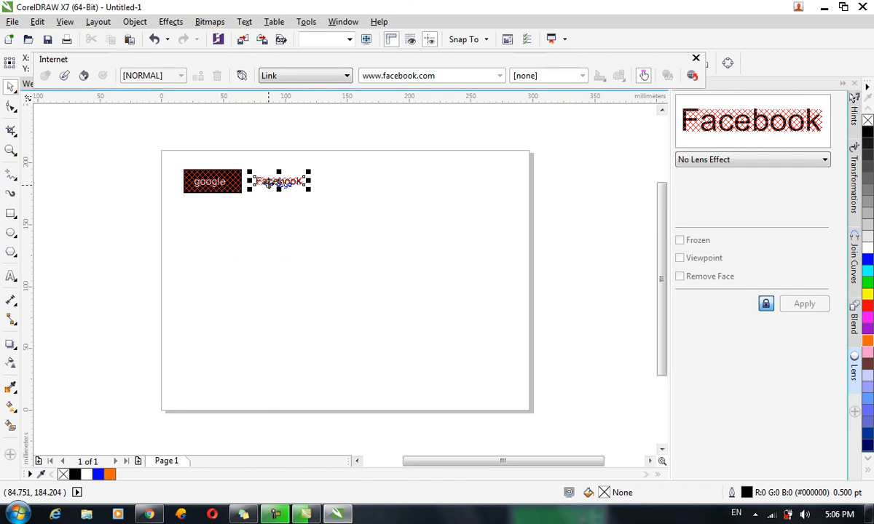
{"action": "left_click", "coordinate": [285, 77]}
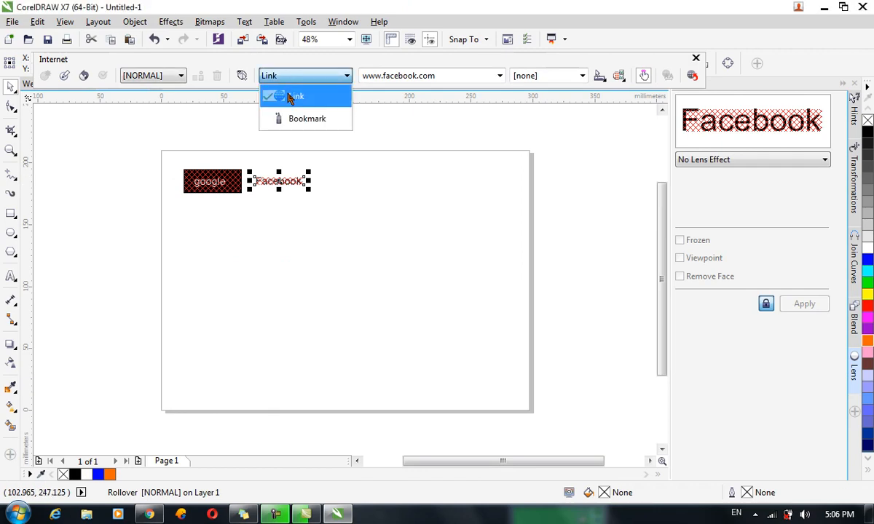
{"action": "left_click", "coordinate": [290, 94]}
{"action": "left_click", "coordinate": [500, 76]}
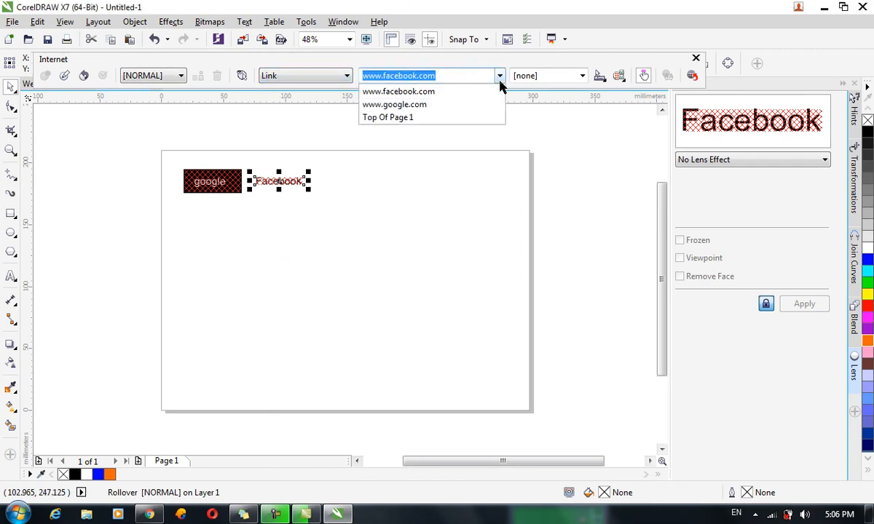
{"action": "left_click", "coordinate": [434, 94]}
{"action": "left_click", "coordinate": [582, 75]}
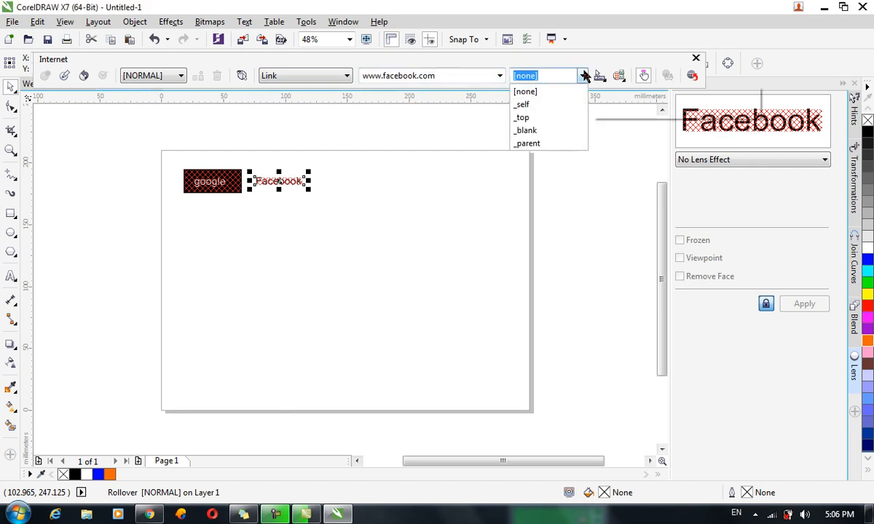
{"action": "left_click", "coordinate": [556, 91]}
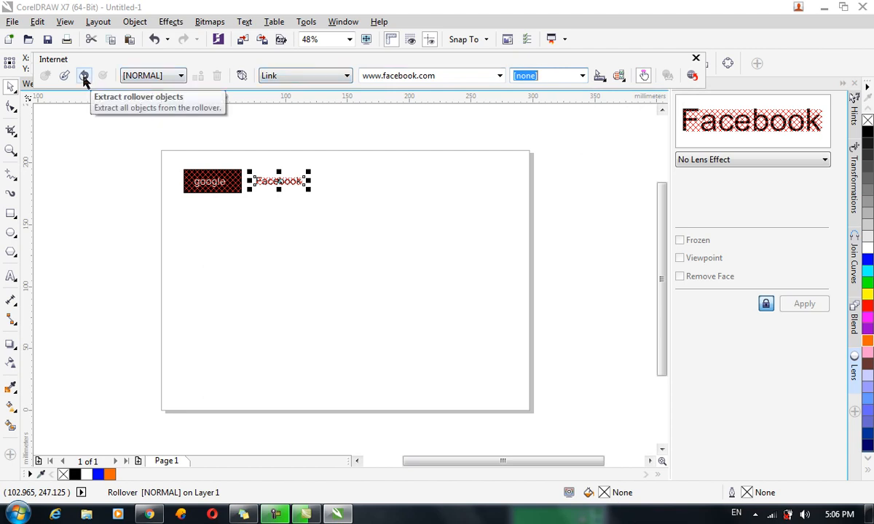
- Hide the internet hotspots and export all pages to HTML on the Desktop, replacing the existing Untitled-1.htm
{"action": "left_click", "coordinate": [645, 76]}
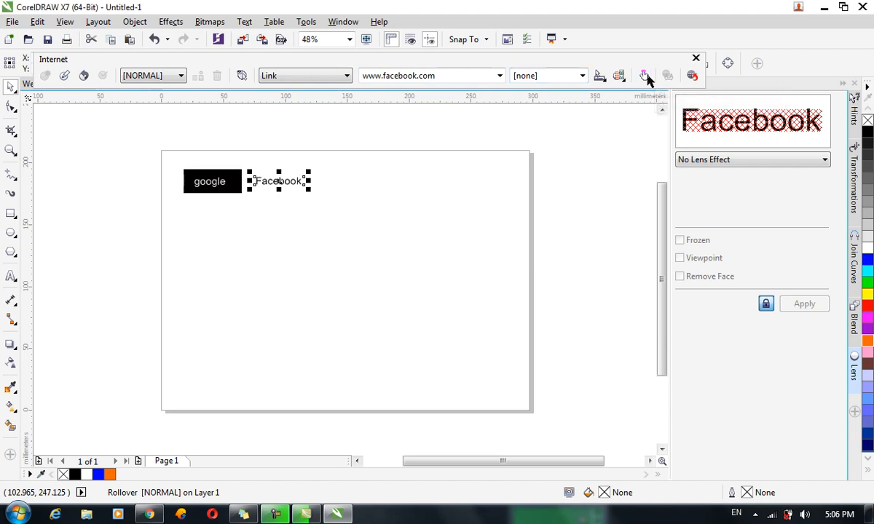
{"action": "left_click", "coordinate": [690, 76]}
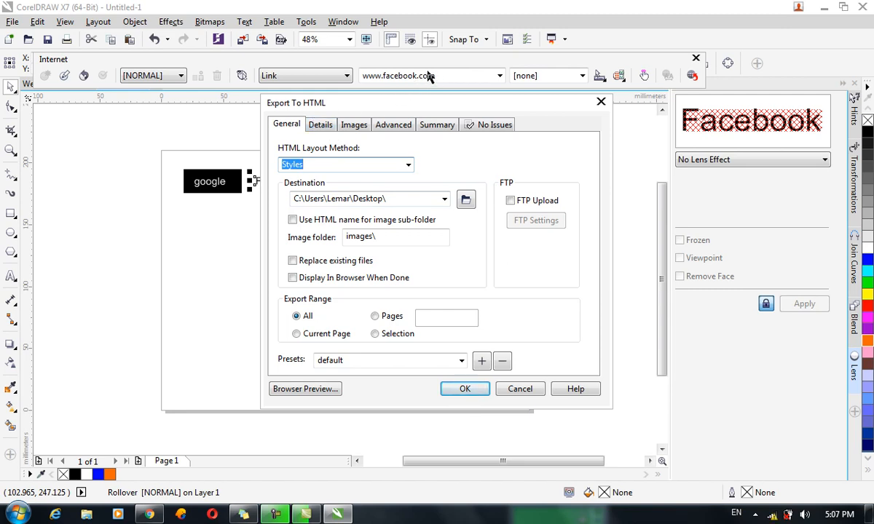
{"action": "left_click", "coordinate": [468, 388]}
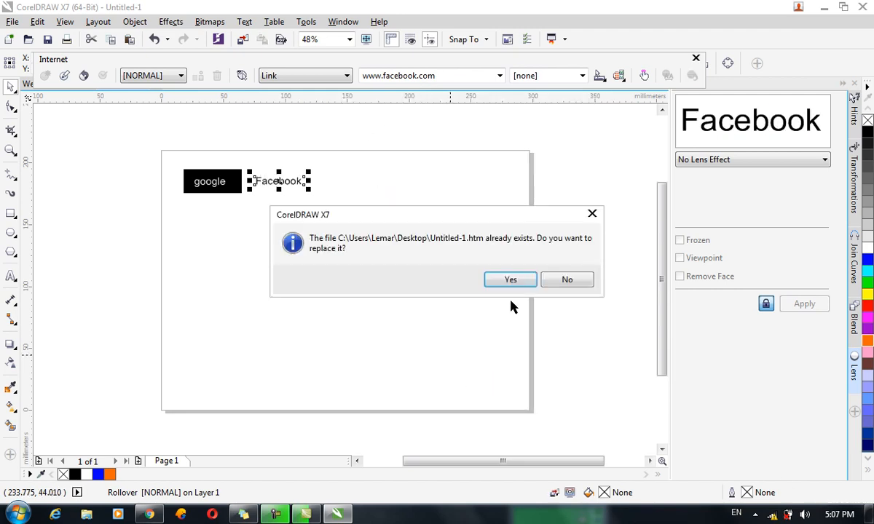
{"action": "left_click", "coordinate": [509, 280]}
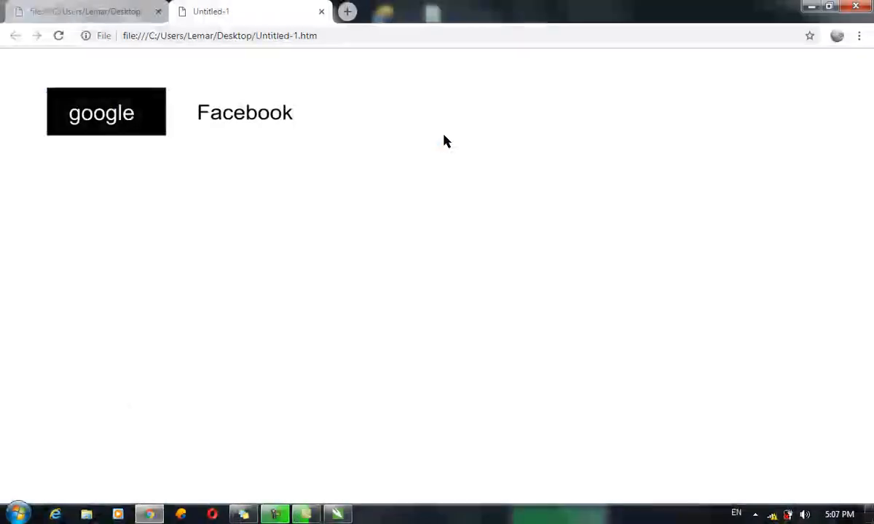
{"action": "left_click", "coordinate": [242, 115]}
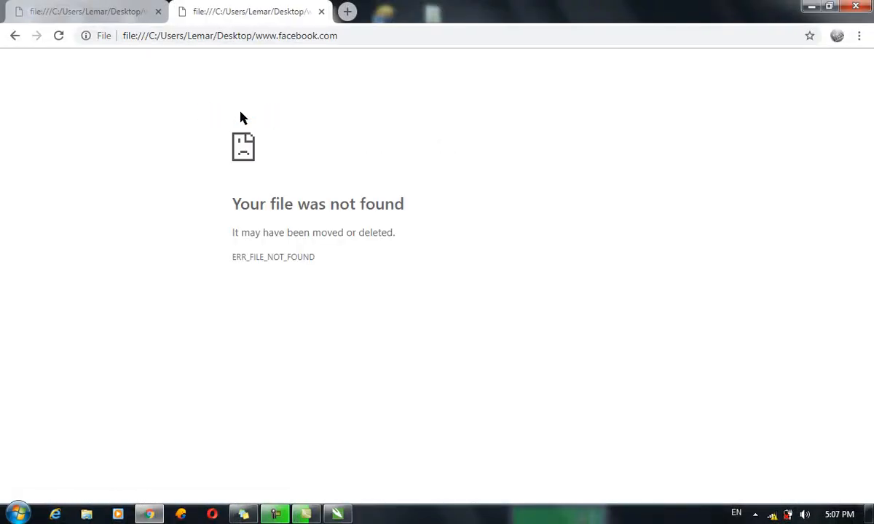
{"action": "left_click_drag", "start_coordinate": [255, 36], "coordinate": [97, 39]}
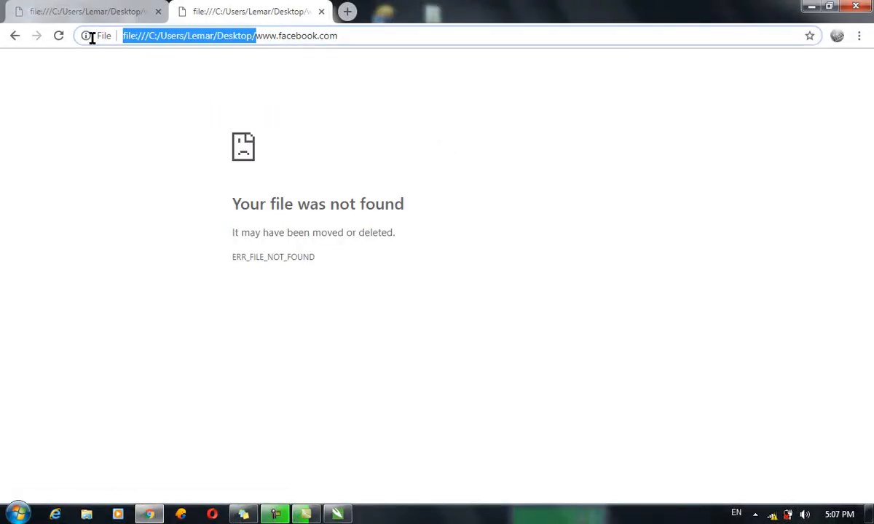
{"action": "key", "text": "BackSpace"}
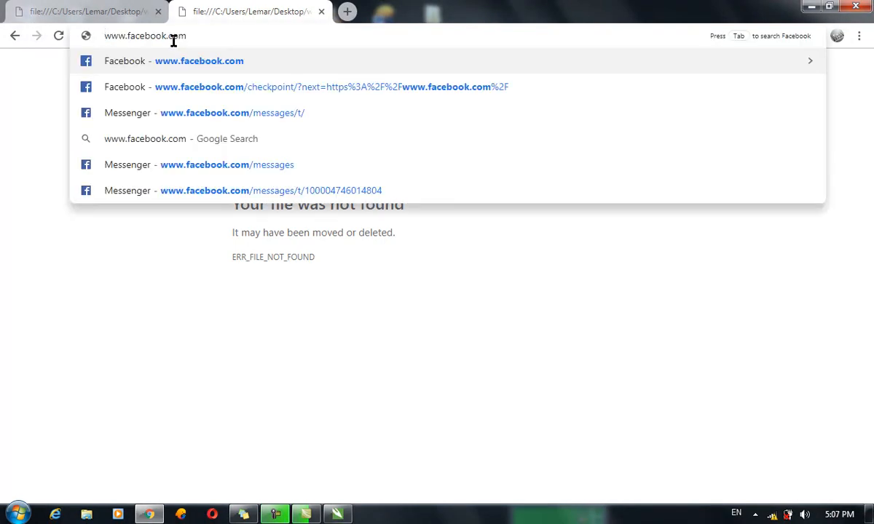
{"action": "key", "text": "Return"}
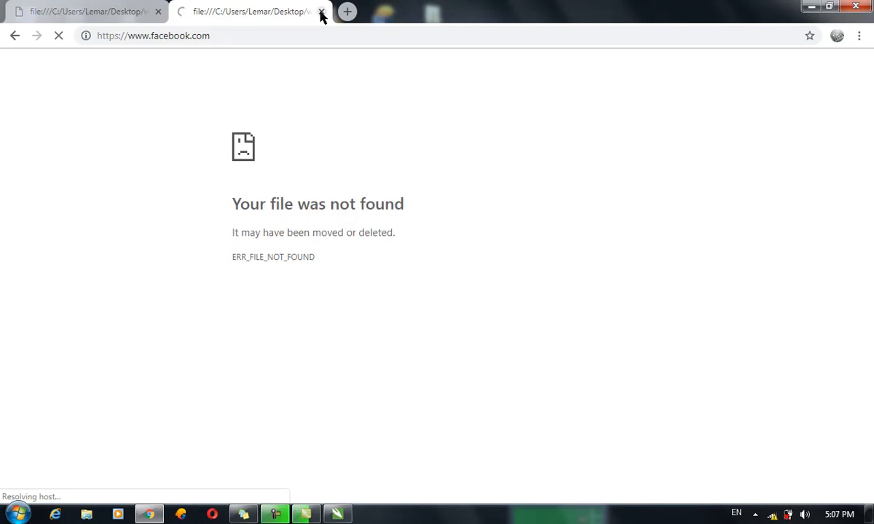
- Check the Facebook address and both open browser tabs, and close Chrome
{"action": "left_click", "coordinate": [99, 38]}
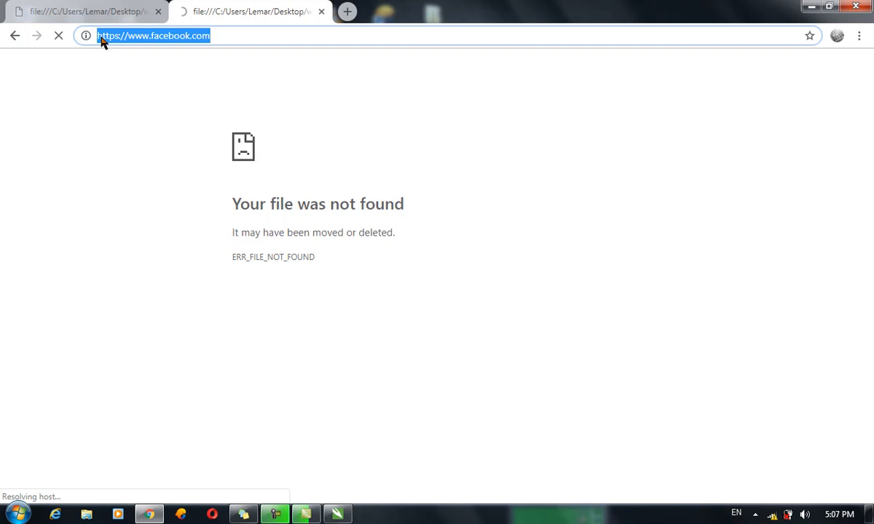
{"action": "left_click", "coordinate": [98, 36]}
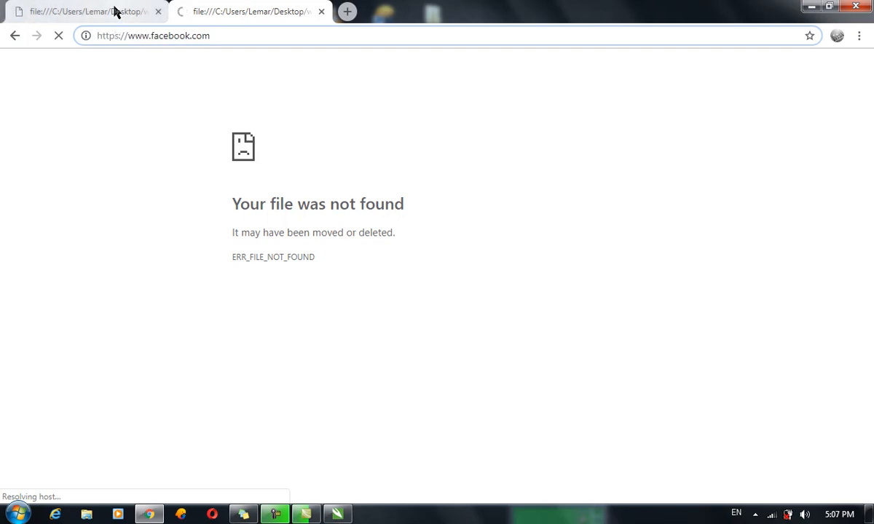
{"action": "left_click", "coordinate": [115, 11]}
{"action": "left_click", "coordinate": [271, 9]}
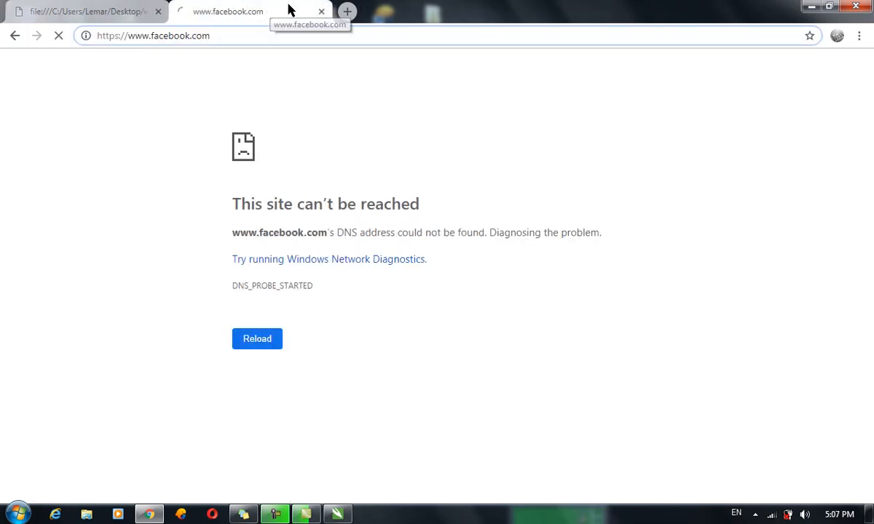
{"action": "left_click", "coordinate": [856, 6]}
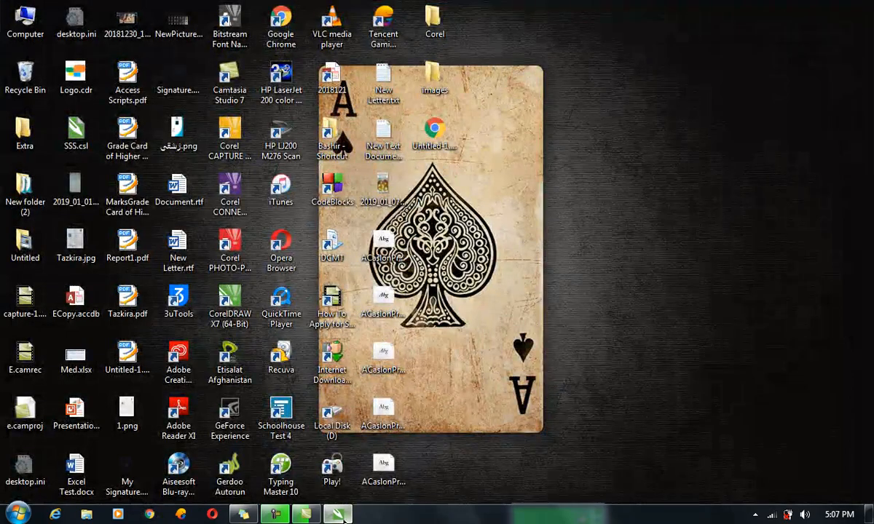
- Switch to CorelDRAW, open the Facebook rollover's normal state for editing, choose Link for its text, and finish editing
{"action": "left_click", "coordinate": [337, 514]}
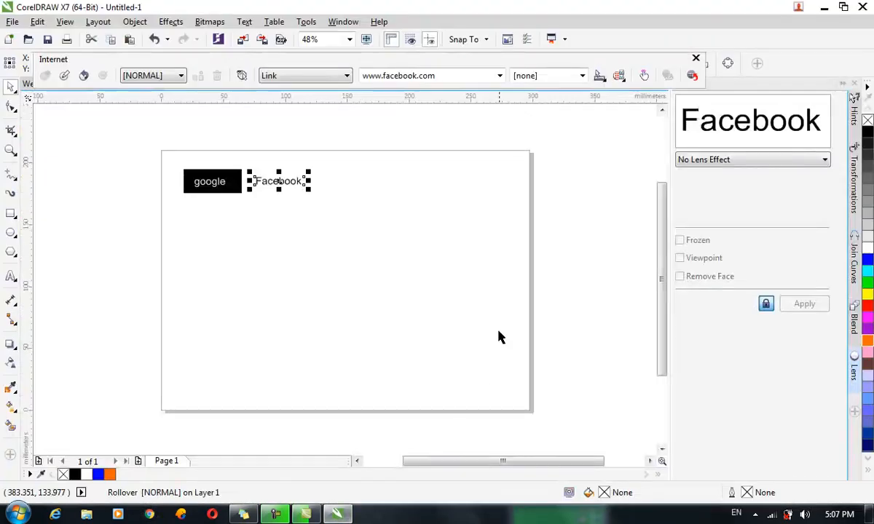
{"action": "left_click", "coordinate": [166, 77]}
{"action": "left_click", "coordinate": [64, 76]}
{"action": "left_click", "coordinate": [291, 182]}
{"action": "left_click", "coordinate": [305, 75]}
{"action": "left_click", "coordinate": [307, 99]}
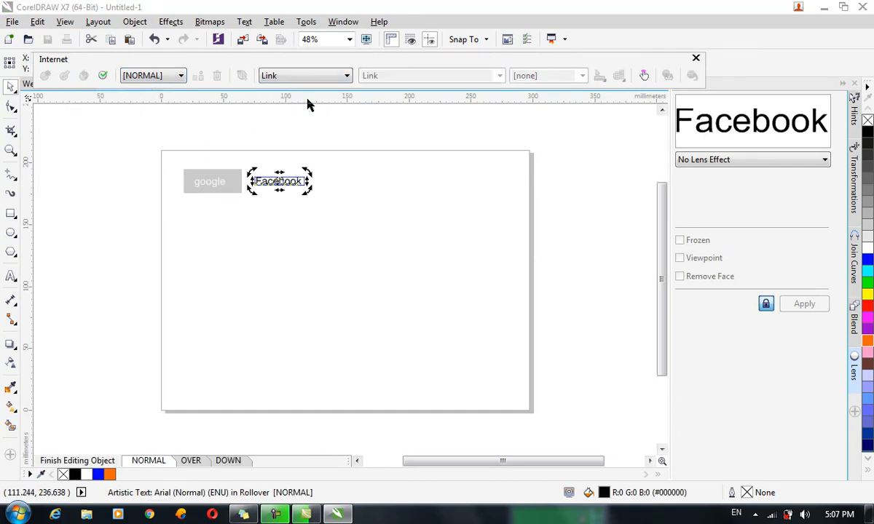
{"action": "left_click", "coordinate": [103, 75]}
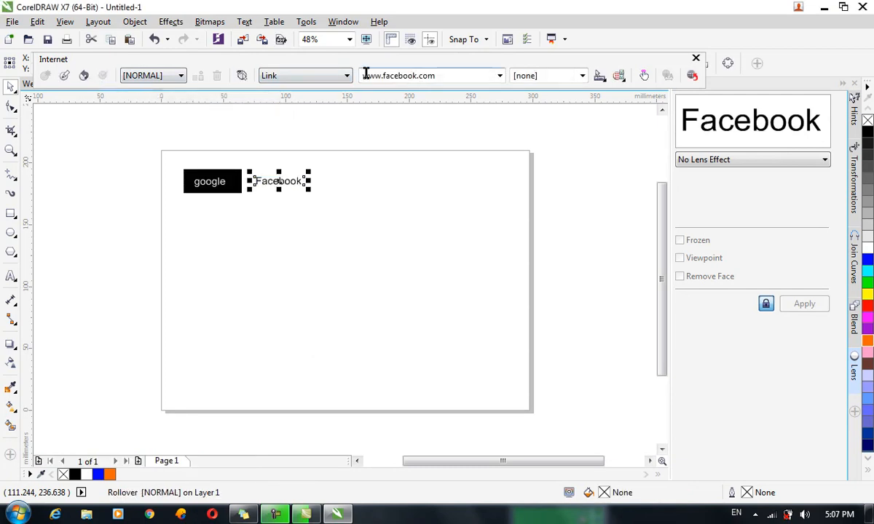
- Set the target frame of the Facebook rollover's link to _self
{"action": "left_click", "coordinate": [331, 76]}
{"action": "left_click", "coordinate": [331, 76]}
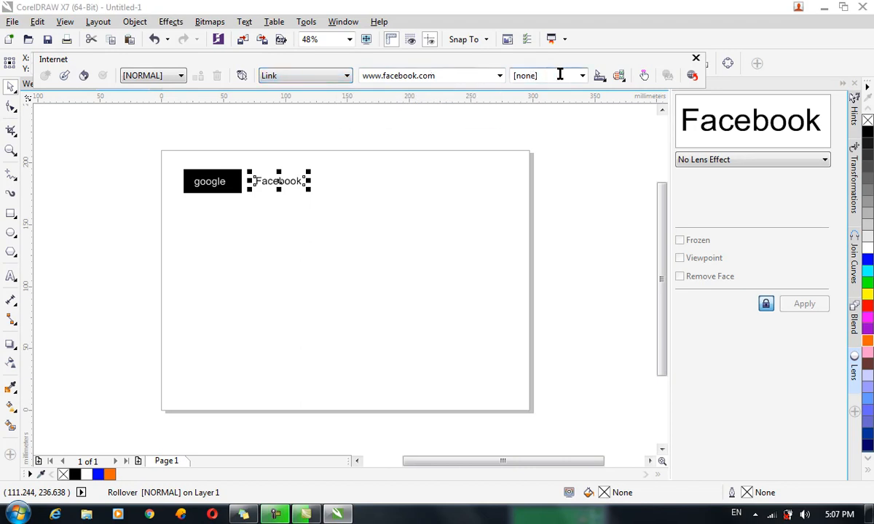
{"action": "left_click", "coordinate": [581, 76]}
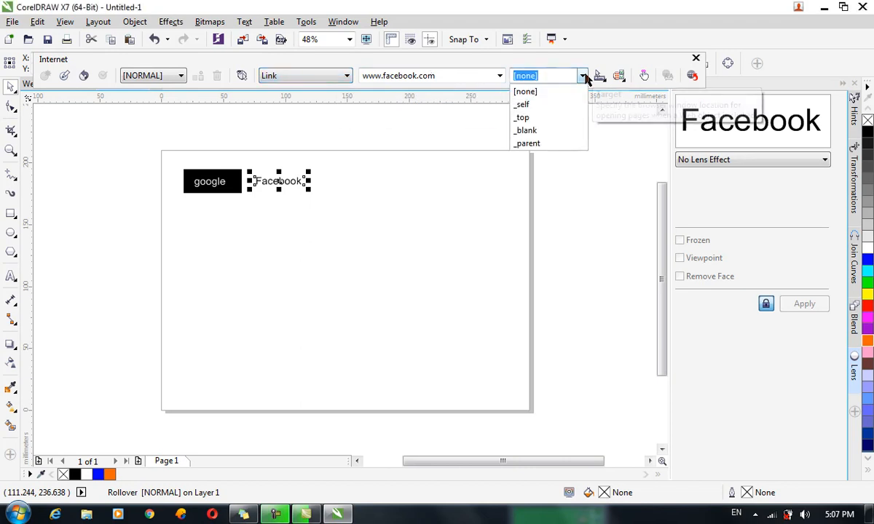
{"action": "left_click", "coordinate": [545, 105]}
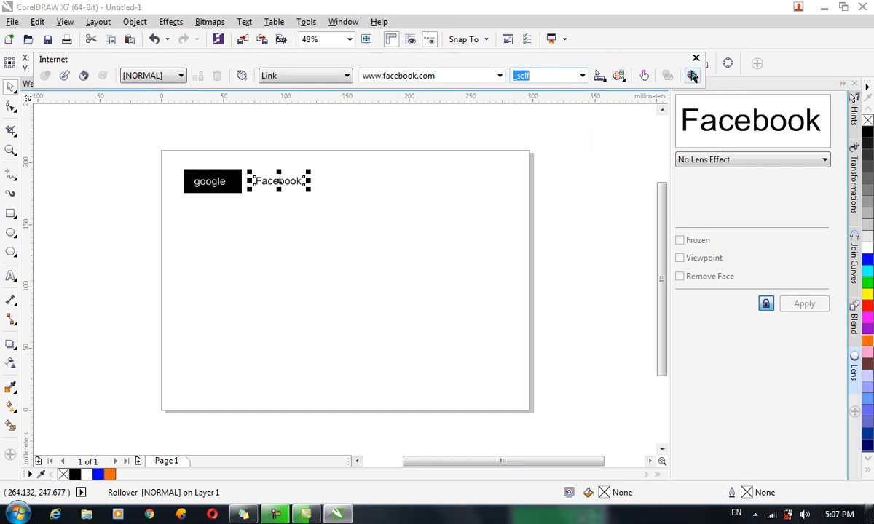
- Export all pages to HTML on the Desktop again, overwriting Untitled-1.htm
{"action": "left_click", "coordinate": [645, 75]}
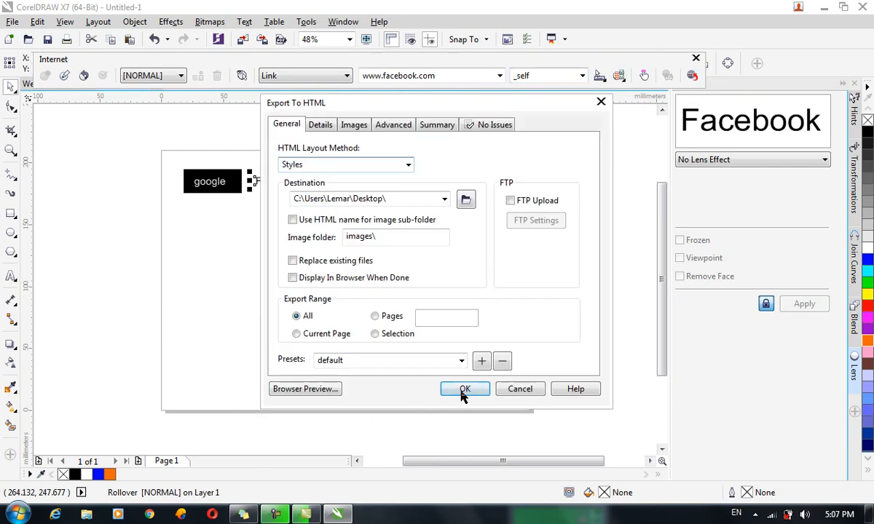
{"action": "left_click", "coordinate": [463, 391]}
{"action": "left_click", "coordinate": [511, 279]}
{"action": "left_click", "coordinate": [870, 515]}
{"action": "double_click", "coordinate": [435, 139]}
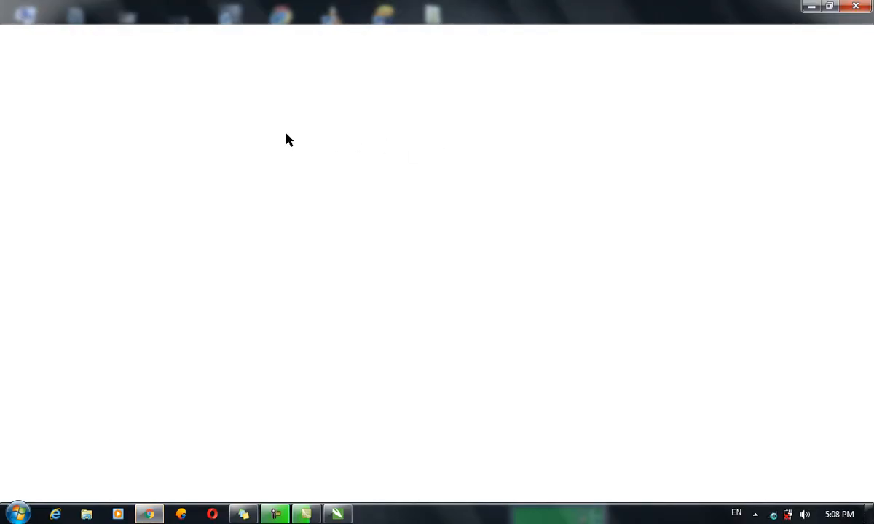
{"action": "left_click", "coordinate": [228, 118]}
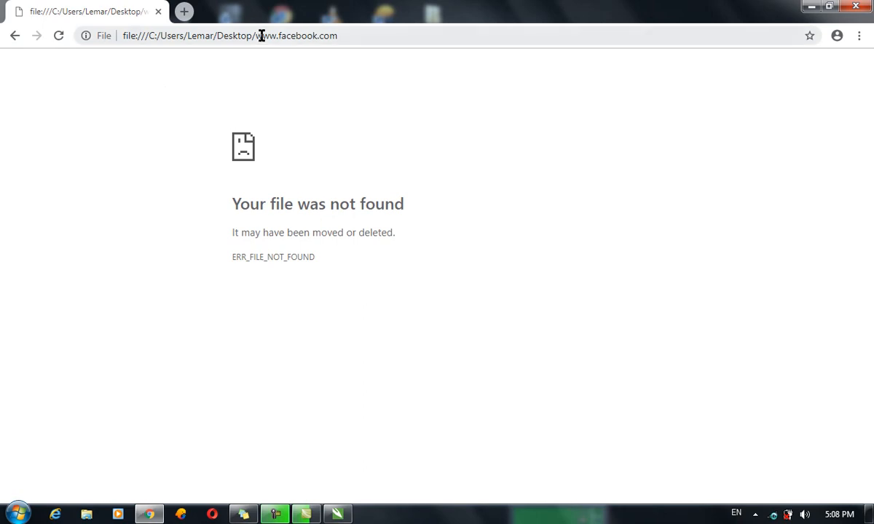
{"action": "left_click_drag", "start_coordinate": [255, 36], "coordinate": [390, 33]}
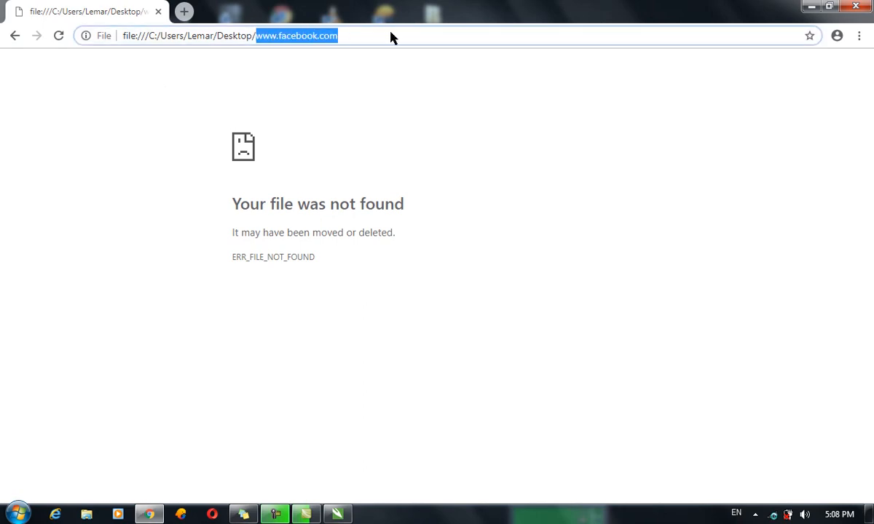
- Check the wireless network connection and the linked page's full address, and close the browser
{"action": "left_click", "coordinate": [772, 514]}
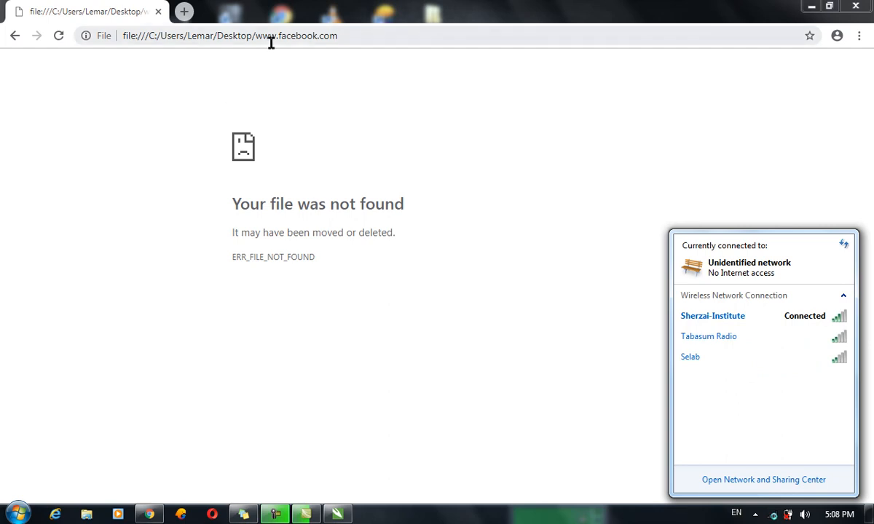
{"action": "left_click", "coordinate": [345, 35]}
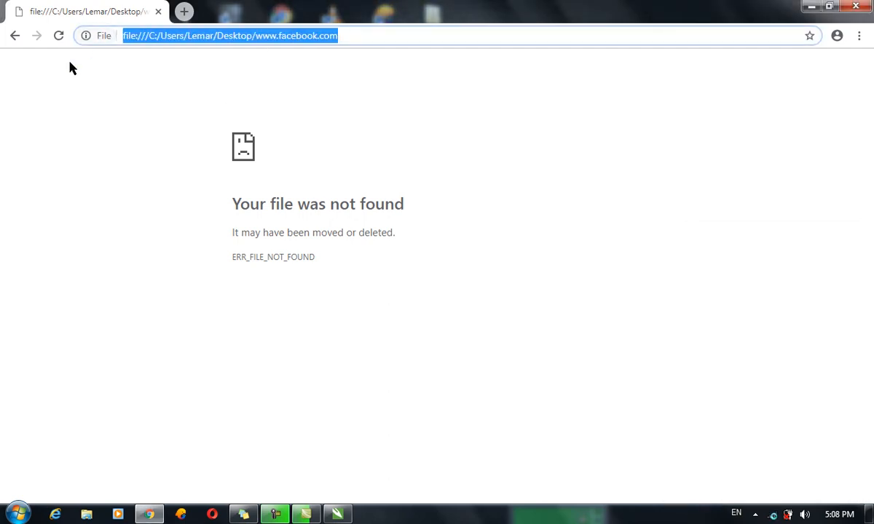
{"action": "left_click", "coordinate": [855, 6]}
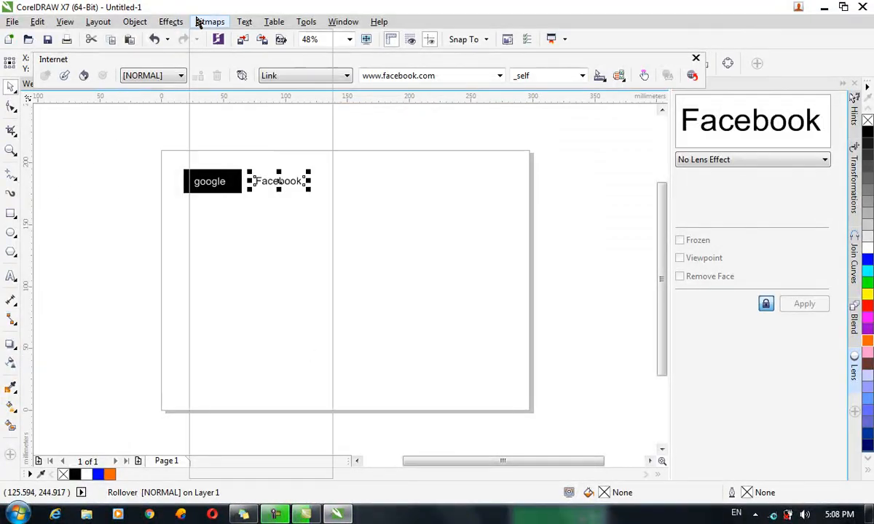
{"action": "left_click", "coordinate": [201, 22]}
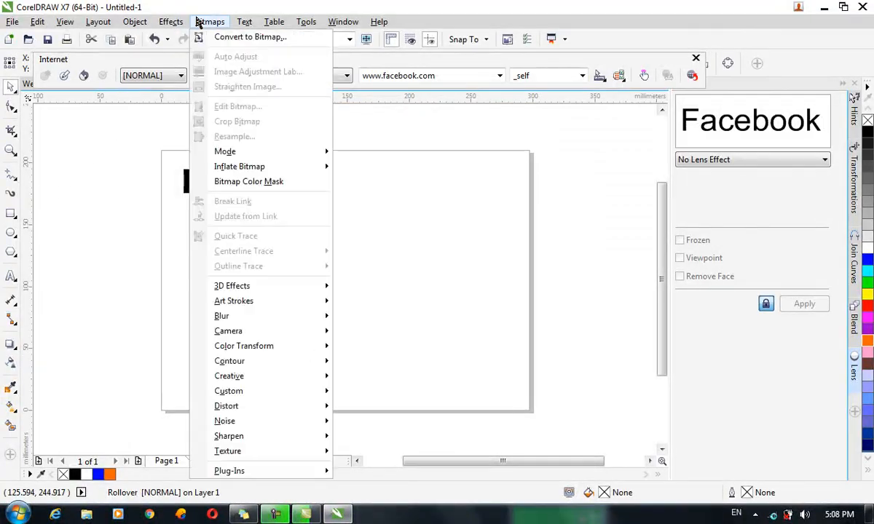
{"action": "mouse_move", "coordinate": [246, 22]}
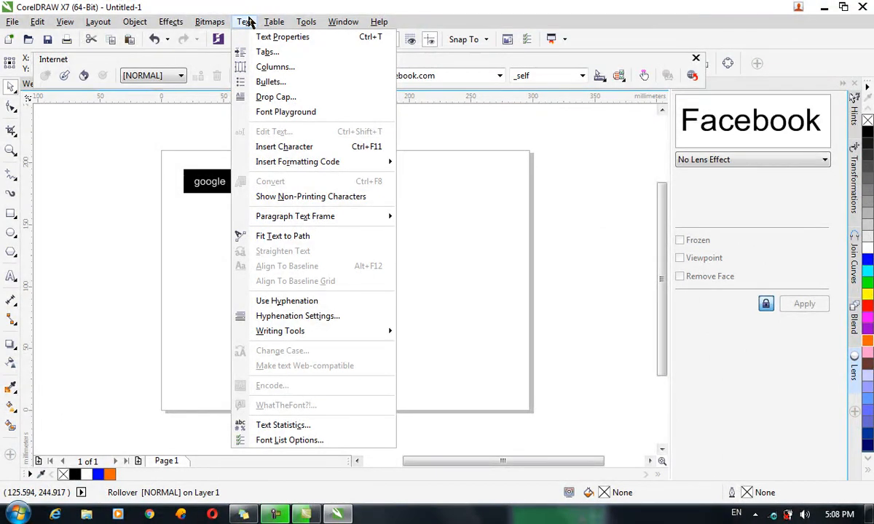
{"action": "left_click", "coordinate": [267, 7]}
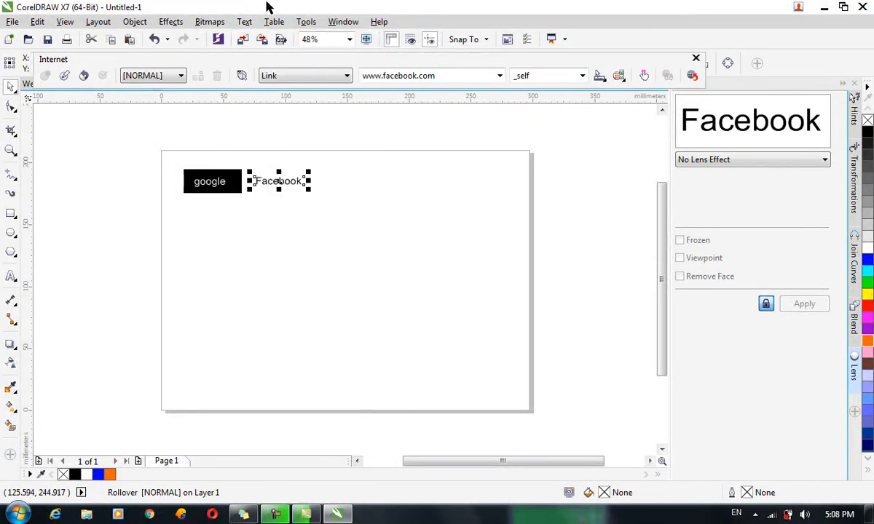
{"action": "key", "text": "F10"}
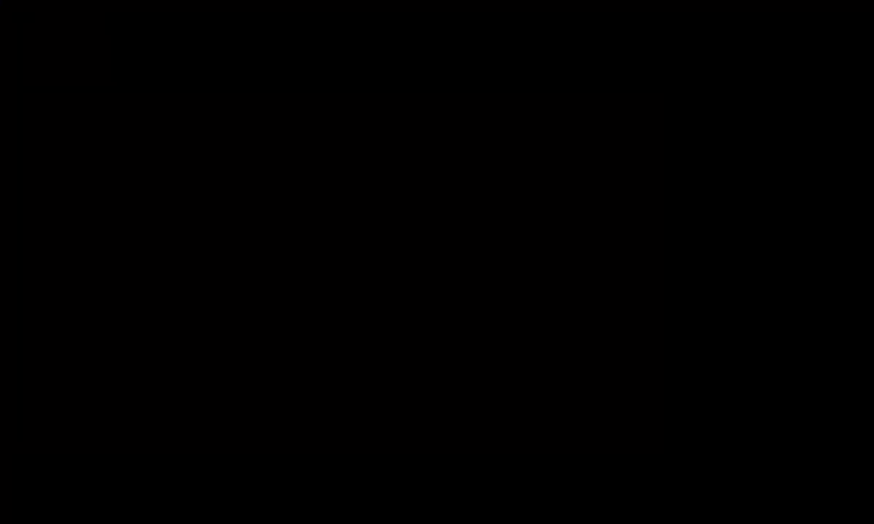